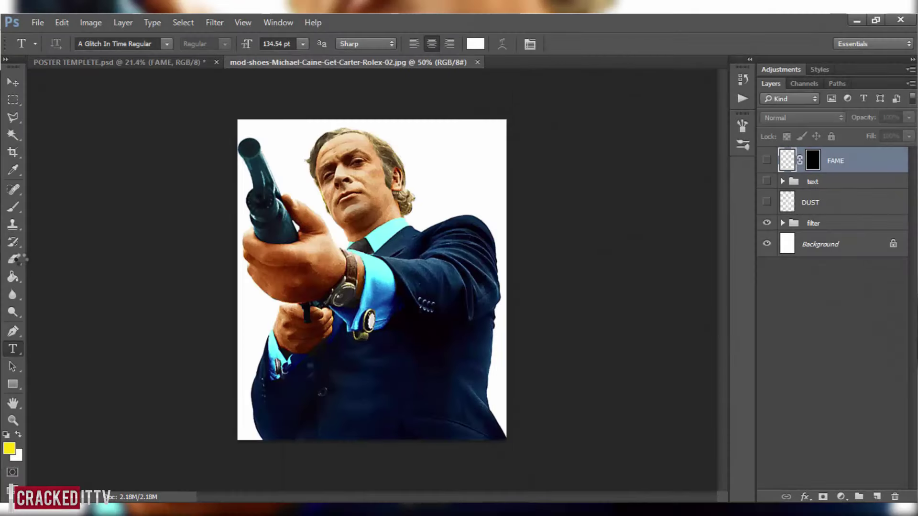
Magic-erase the white background on both sides of the gunman, then zoom in to check the cut-out edges
{"action": "mouse_move", "coordinate": [10, 260]}
{"action": "left_mouse_down"}
{"action": "mouse_move", "coordinate": [53, 271]}
{"action": "mouse_move", "coordinate": [50, 288]}
{"action": "left_mouse_up"}
{"action": "left_click", "coordinate": [245, 308]}
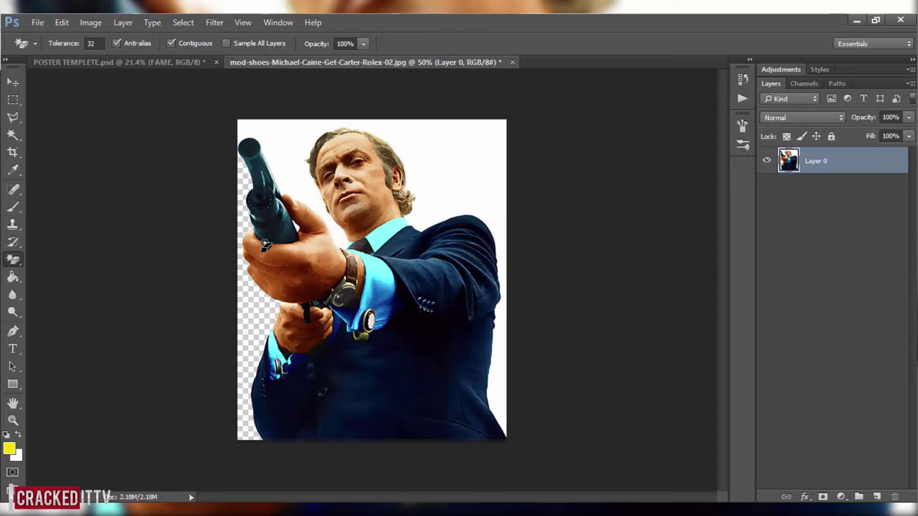
{"action": "left_click", "coordinate": [294, 142]}
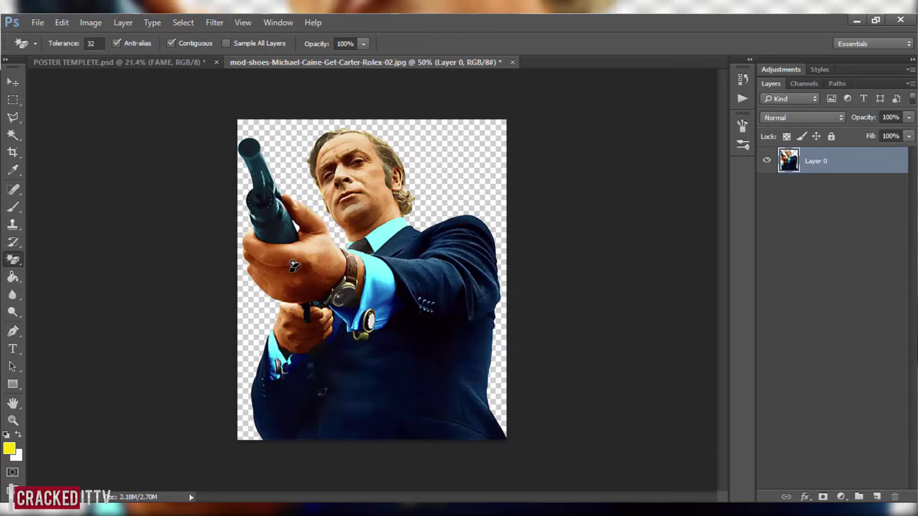
{"action": "key", "text": "ctrl+plus"}
{"action": "key", "text": "ctrl+plus"}
{"action": "key", "text": "ctrl+plus"}
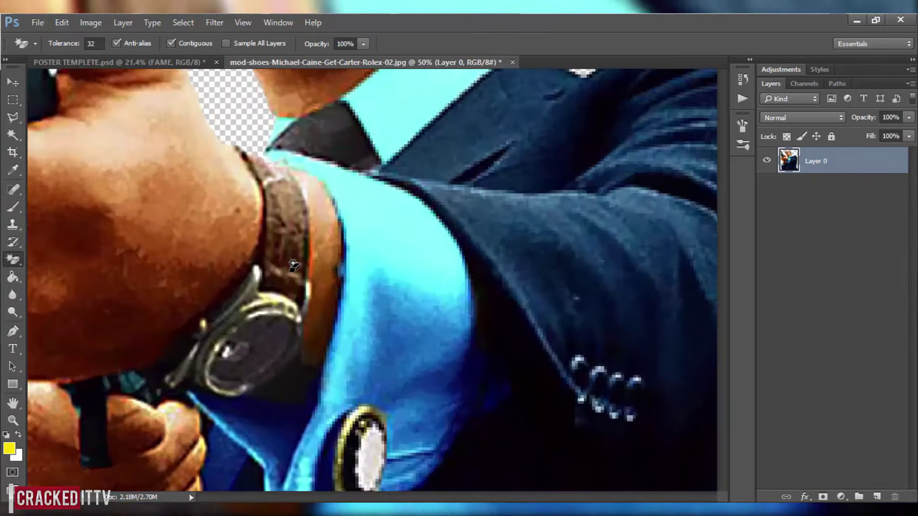
{"action": "key", "text": "ctrl+plus"}
{"action": "left_click_drag", "start_coordinate": [438, 497], "coordinate": [408, 497]}
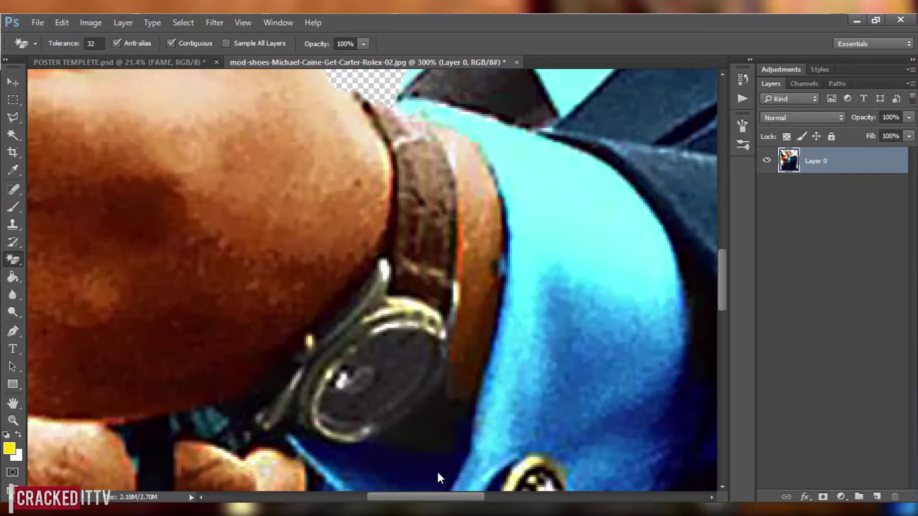
{"action": "left_click_drag", "start_coordinate": [722, 282], "coordinate": [723, 235]}
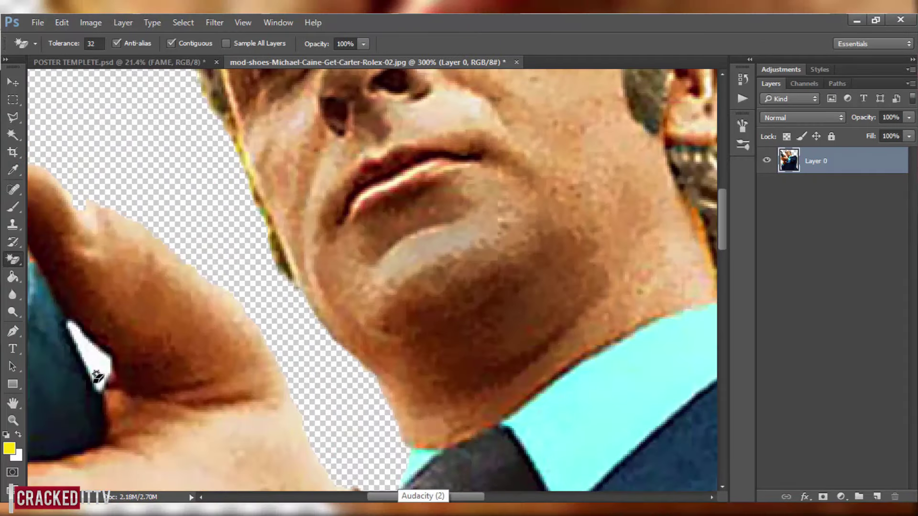
{"action": "key", "text": "ctrl+0"}
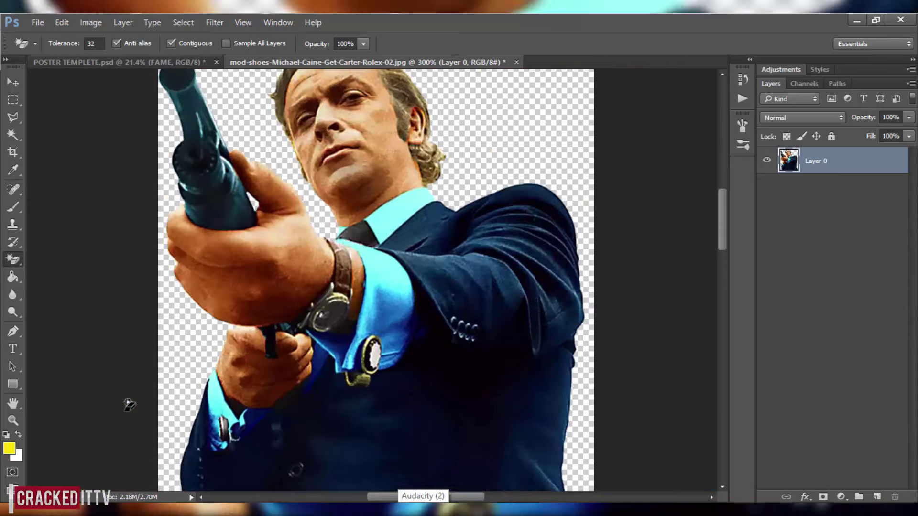
{"action": "left_click", "coordinate": [10, 76]}
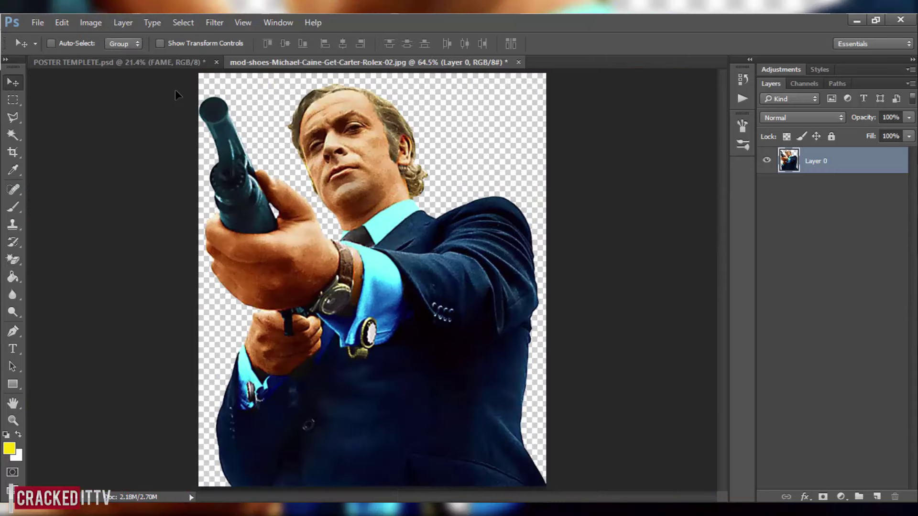
Drag the cut-out gunman into POSTER TEMPLETE and scale him to about 240% at the bottom
{"action": "mouse_move", "coordinate": [353, 175]}
{"action": "left_mouse_down"}
{"action": "mouse_move", "coordinate": [162, 64]}
{"action": "mouse_move", "coordinate": [358, 390]}
{"action": "left_mouse_up"}
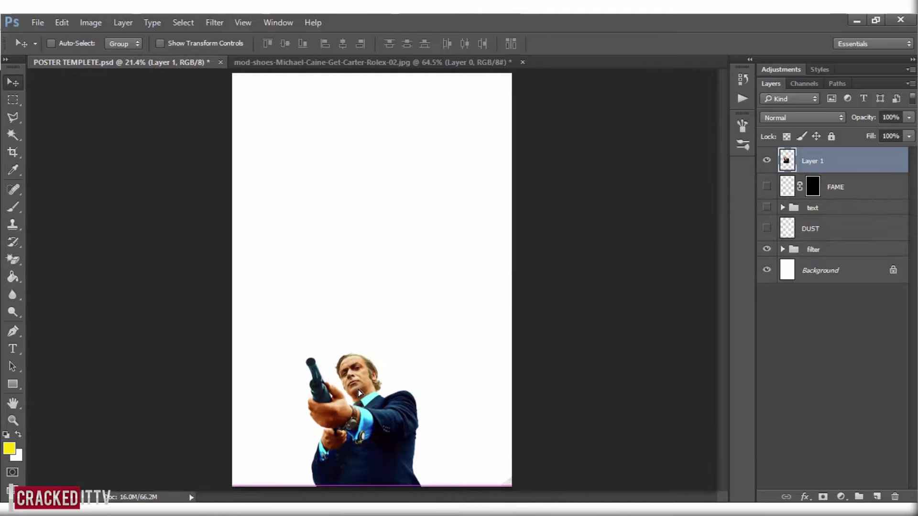
{"action": "key", "text": "ctrl+t"}
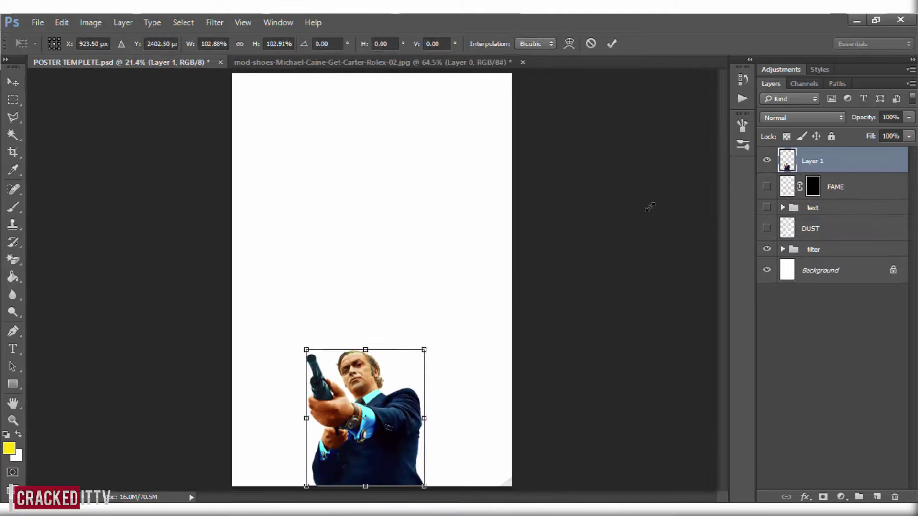
{"action": "left_click_drag", "start_coordinate": [420, 350], "coordinate": [592, 156]}
{"action": "left_click_drag", "start_coordinate": [499, 238], "coordinate": [425, 237]}
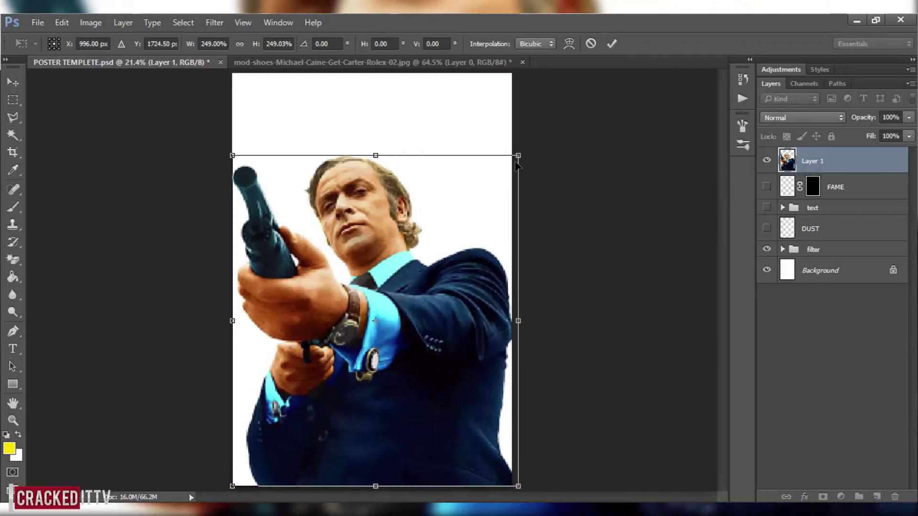
{"action": "left_click_drag", "start_coordinate": [511, 163], "coordinate": [507, 165]}
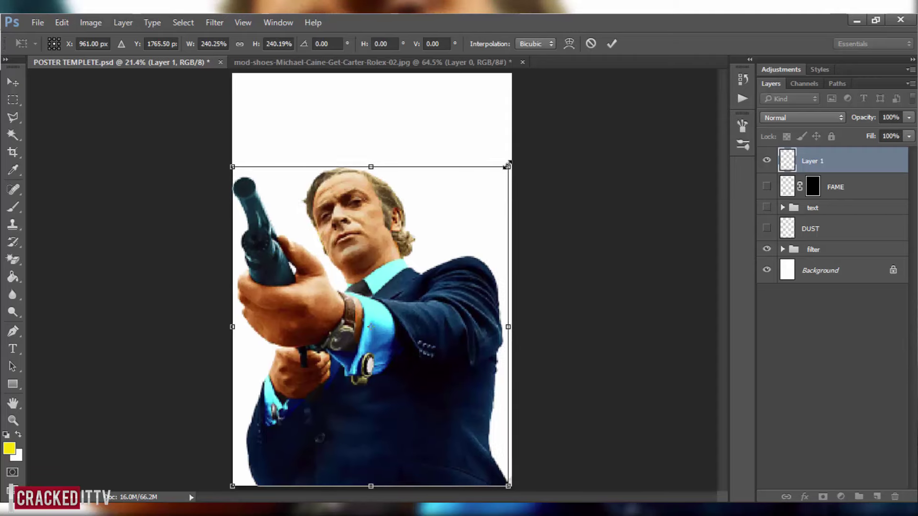
{"action": "key", "text": "Return"}
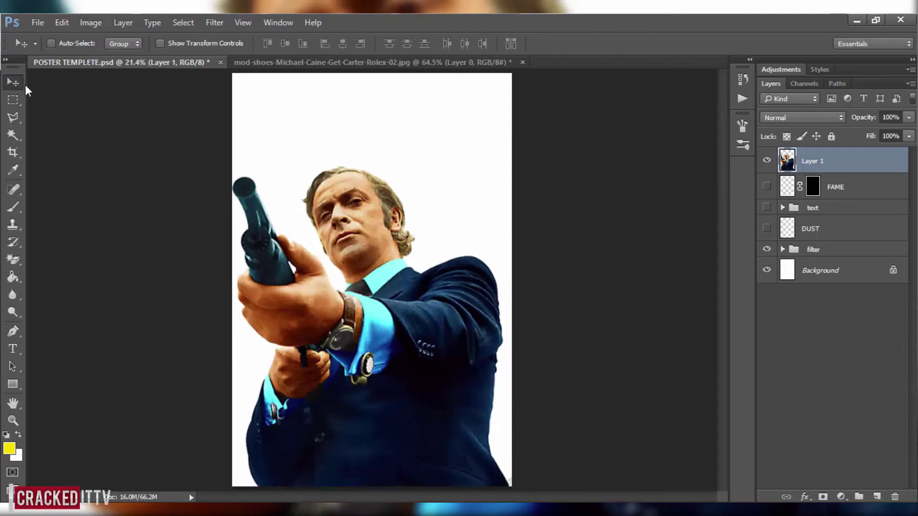
Paste the building photo and enlarge it until it covers the poster
{"action": "key", "text": "ctrl+v"}
{"action": "key", "text": "ctrl+t"}
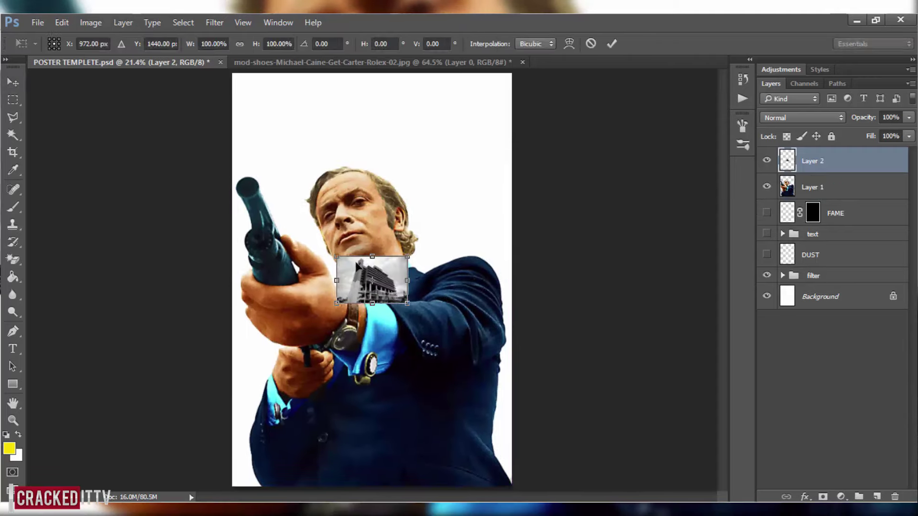
{"action": "left_click_drag", "start_coordinate": [170, 174], "coordinate": [173, 147]}
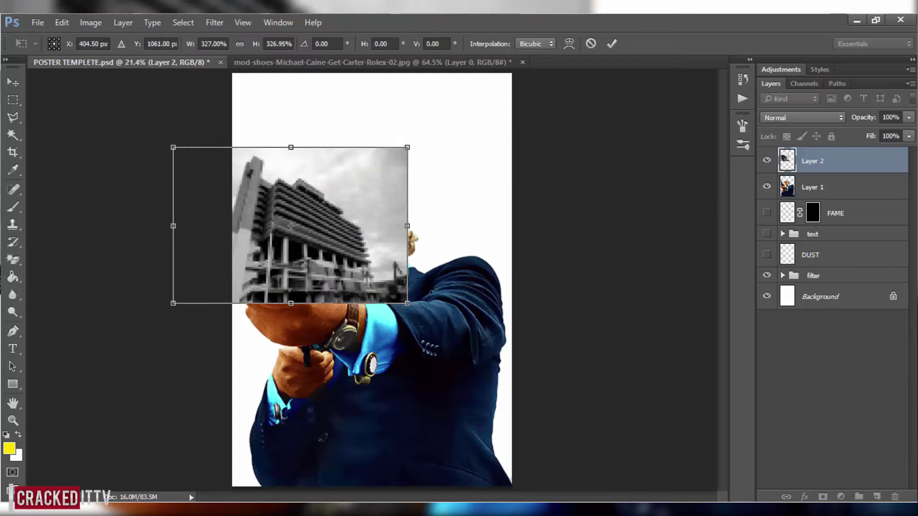
{"action": "left_click_drag", "start_coordinate": [411, 306], "coordinate": [631, 478]}
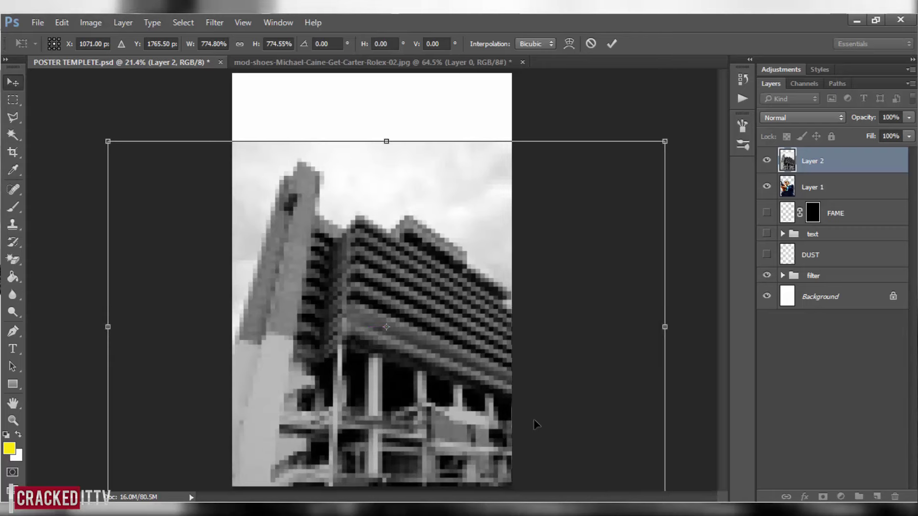
{"action": "key", "text": "Return"}
Clip the building layer to the gunman, set it to Lighten blend, and reposition it
{"action": "right_click", "coordinate": [837, 159]}
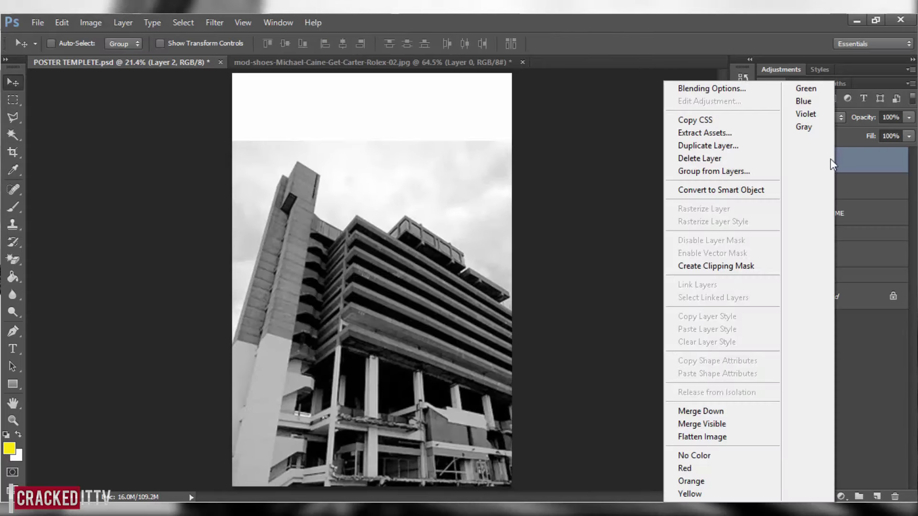
{"action": "left_click", "coordinate": [737, 261]}
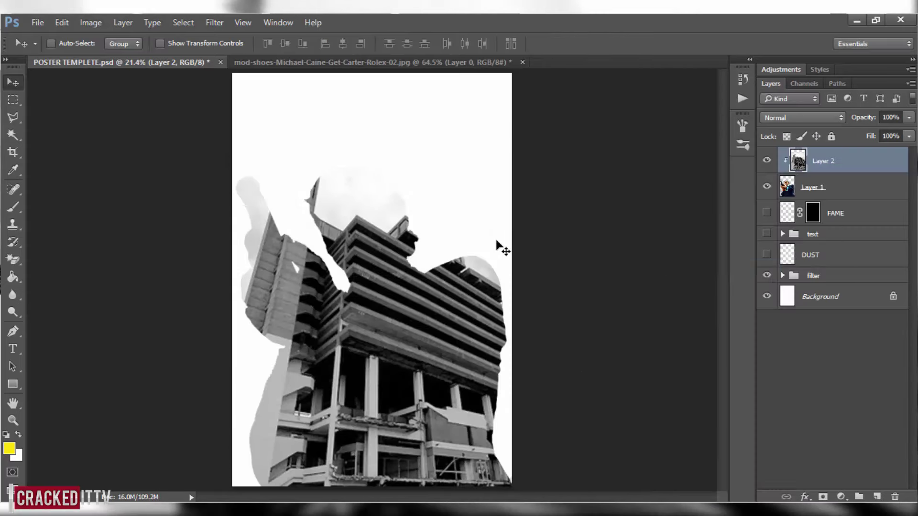
{"action": "left_click", "coordinate": [801, 118]}
{"action": "left_click", "coordinate": [784, 145]}
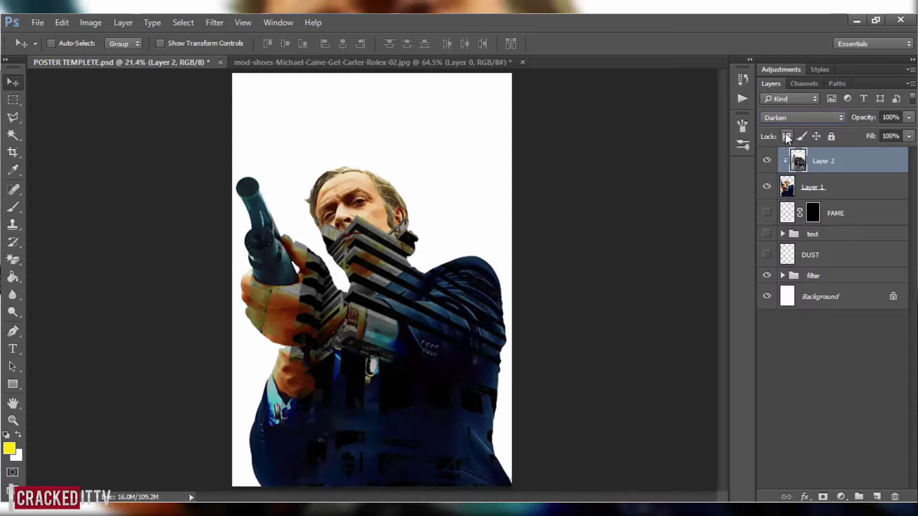
{"action": "key", "text": "Down"}
{"action": "key", "text": "Down"}
{"action": "key", "text": "Down"}
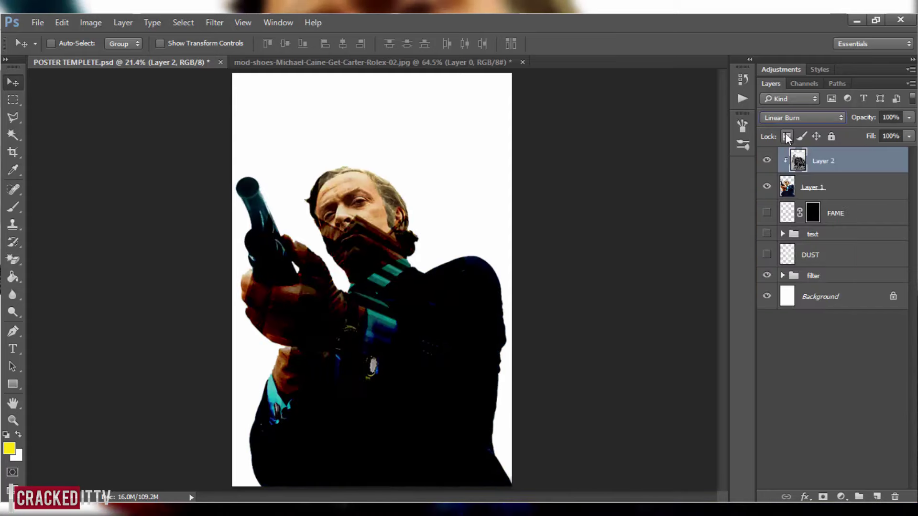
{"action": "key", "text": "Down"}
{"action": "key", "text": "Down"}
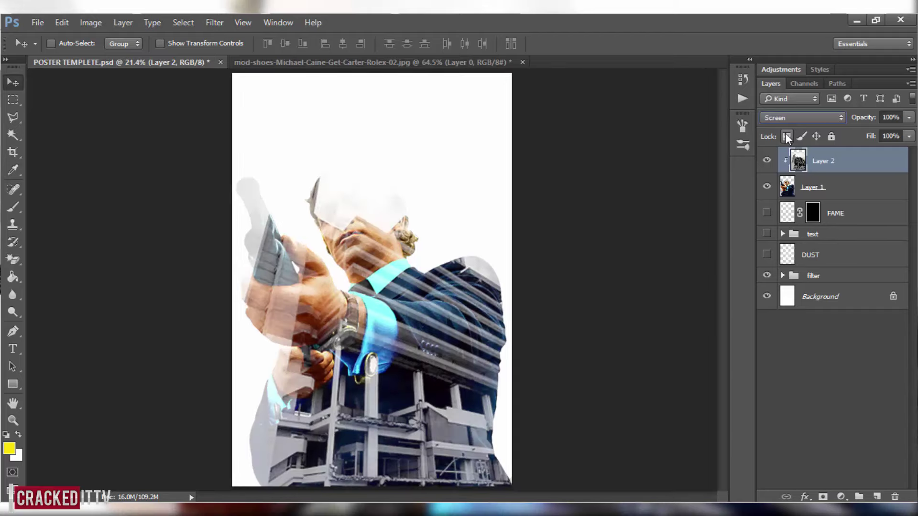
{"action": "key", "text": "Up"}
{"action": "left_click_drag", "start_coordinate": [421, 252], "coordinate": [383, 214]}
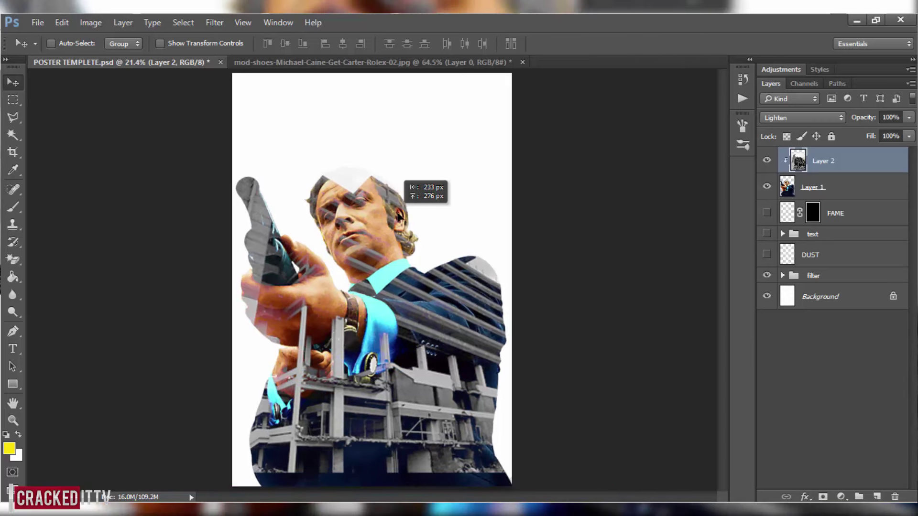
Shift the building layer right, enlarge it to about 120%, and move it up-left
{"action": "left_click_drag", "start_coordinate": [383, 218], "coordinate": [406, 217]}
{"action": "key", "text": "ctrl+t"}
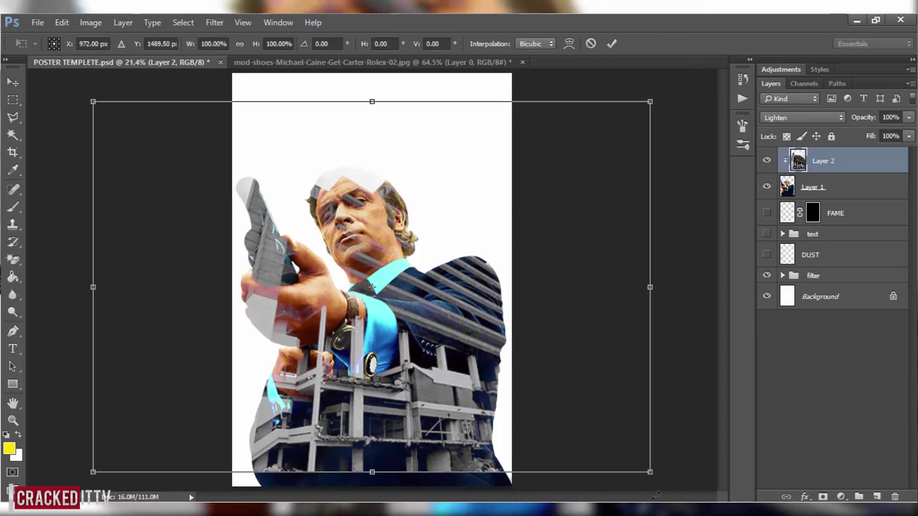
{"action": "left_click_drag", "start_coordinate": [650, 472], "coordinate": [656, 489]}
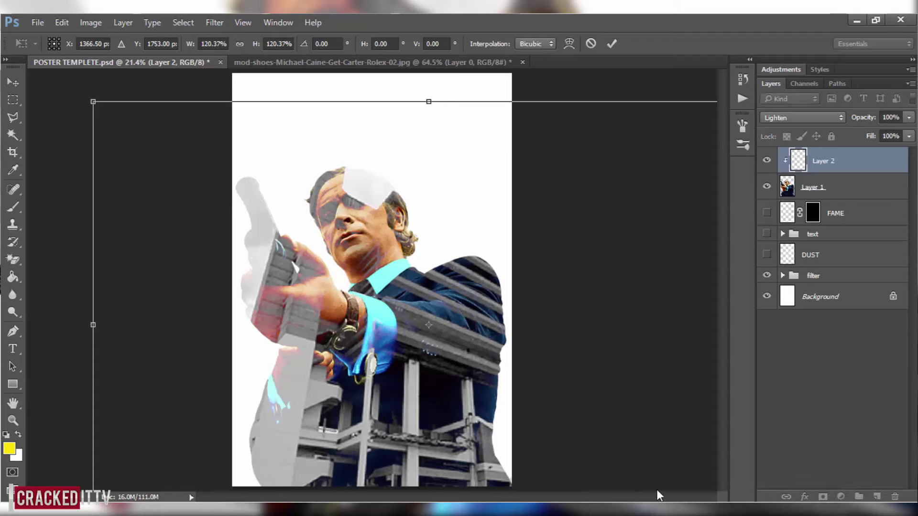
{"action": "left_click_drag", "start_coordinate": [536, 405], "coordinate": [490, 370]}
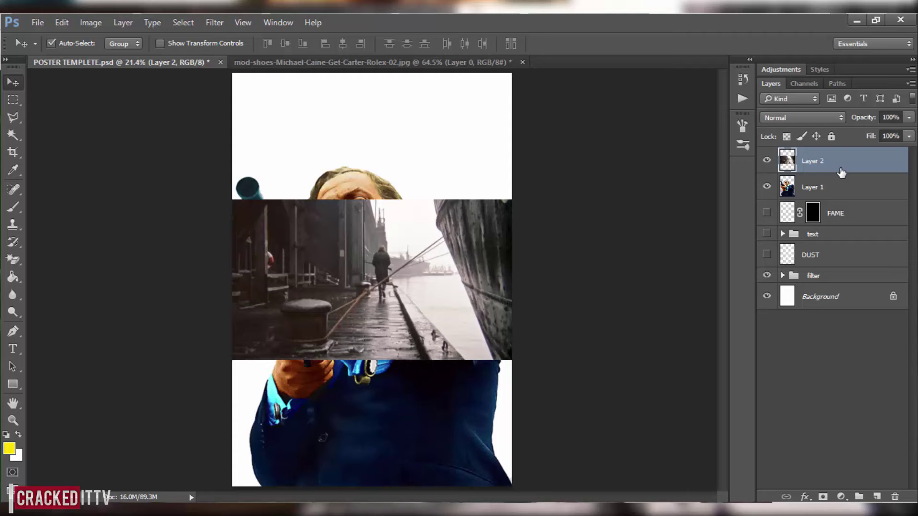
Scale the dock photo to about 249%, clip it to the gunman, and position it inside
{"action": "key", "text": "ctrl+t"}
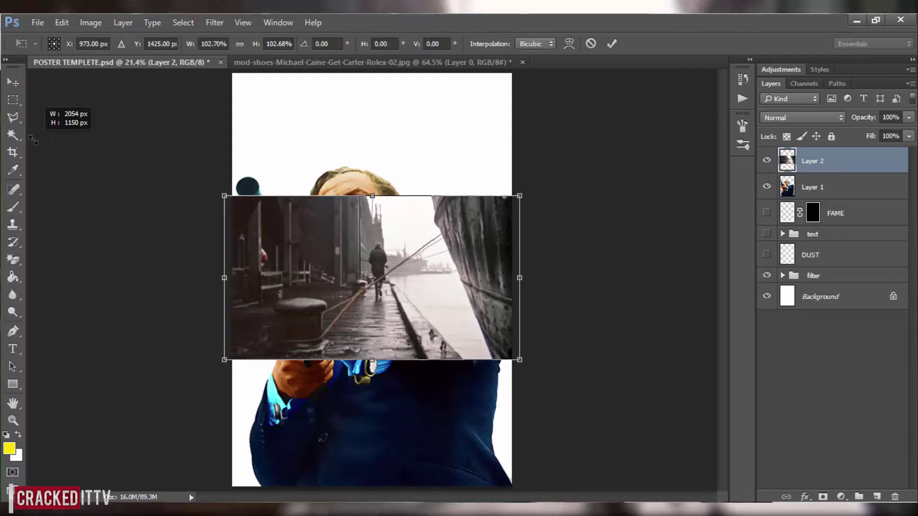
{"action": "left_click_drag", "start_coordinate": [238, 204], "coordinate": [26, 86]}
{"action": "left_click_drag", "start_coordinate": [520, 359], "coordinate": [736, 473]}
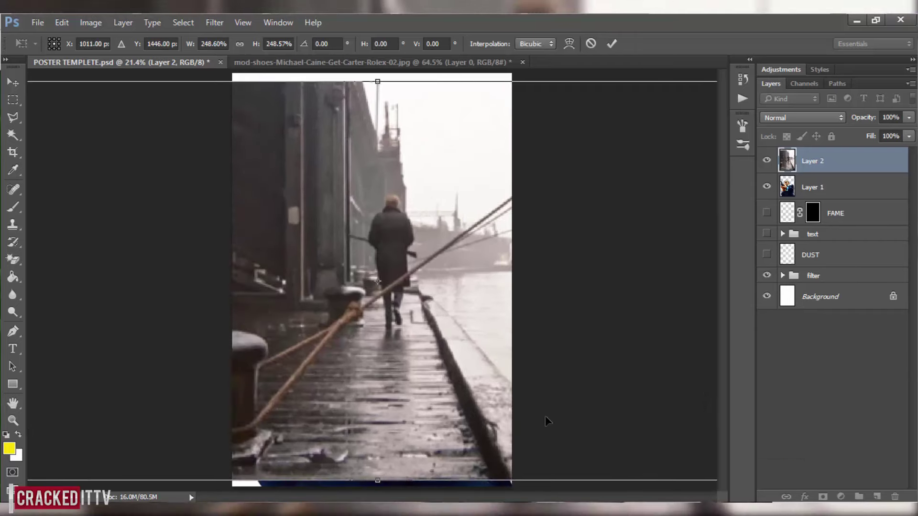
{"action": "left_click_drag", "start_coordinate": [454, 398], "coordinate": [449, 430]}
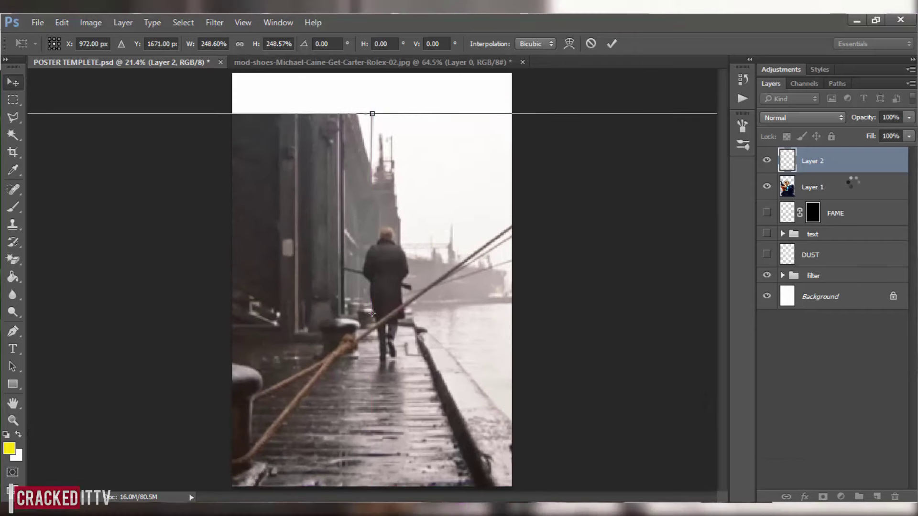
{"action": "key", "text": "Return"}
{"action": "right_click", "coordinate": [830, 168]}
{"action": "left_click", "coordinate": [718, 269]}
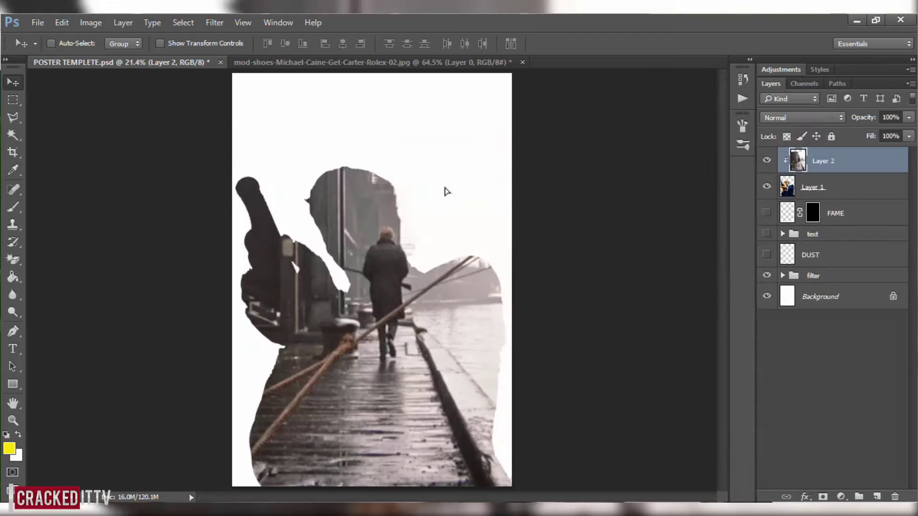
{"action": "mouse_move", "coordinate": [445, 191]}
{"action": "left_mouse_down"}
{"action": "mouse_move", "coordinate": [455, 233]}
{"action": "mouse_move", "coordinate": [468, 234]}
{"action": "left_mouse_up"}
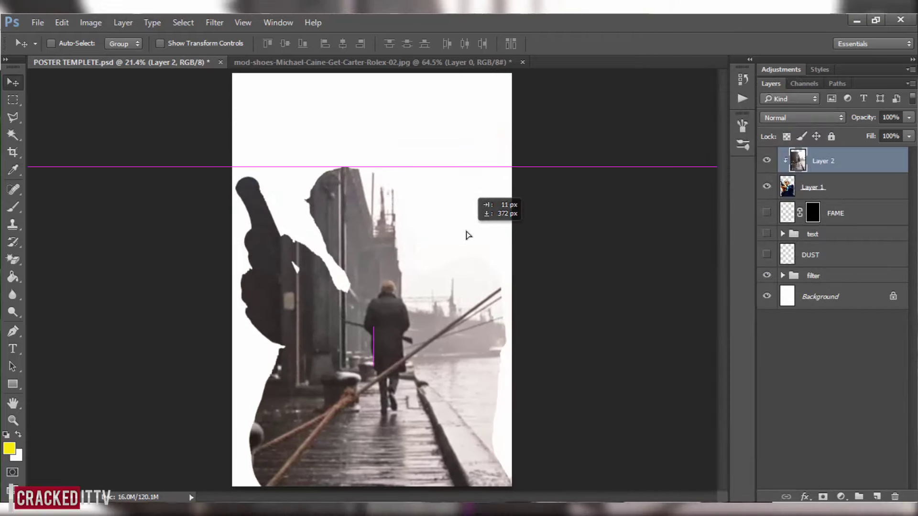
Keep the dock layer in Lighten blend and shift it right so the face reads clearly
{"action": "left_click", "coordinate": [782, 117]}
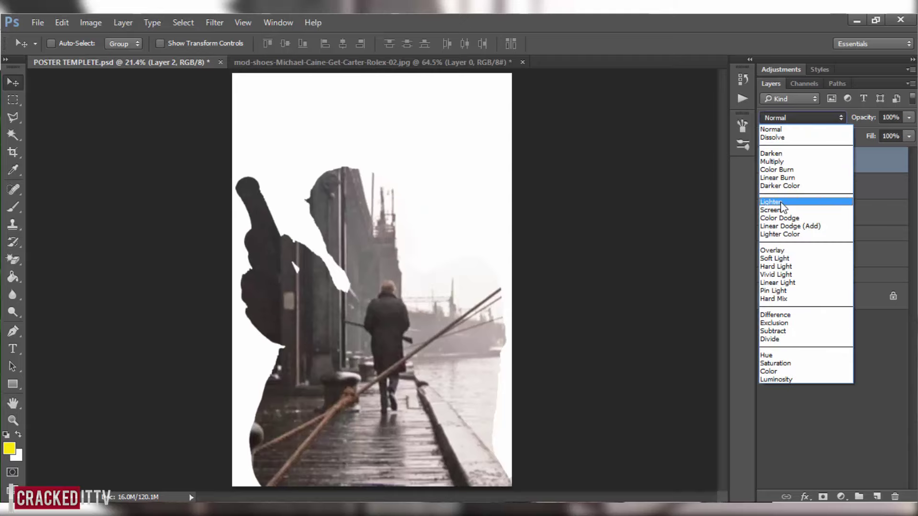
{"action": "left_click", "coordinate": [783, 205]}
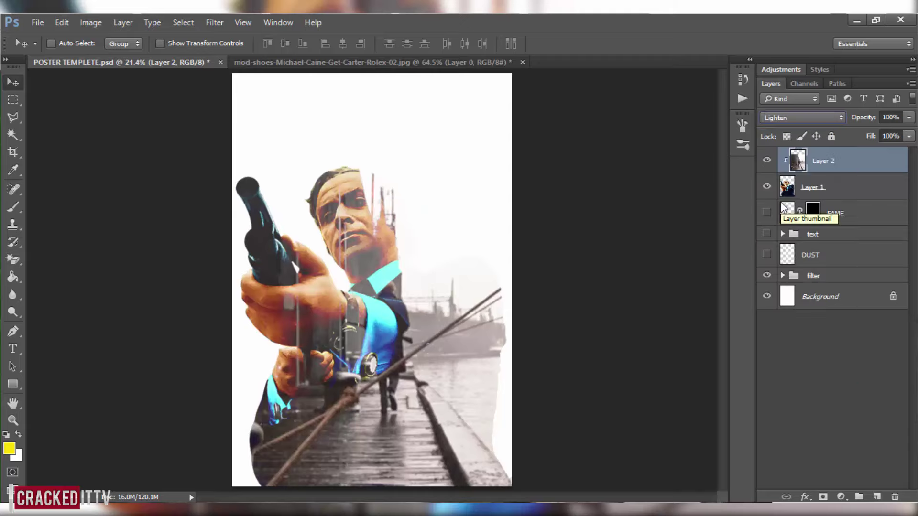
{"action": "key", "text": "Down"}
{"action": "key", "text": "Up"}
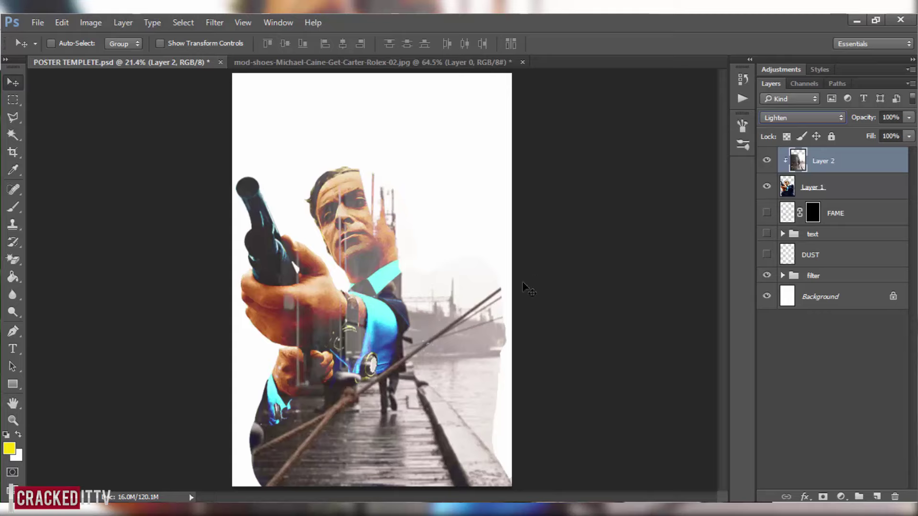
{"action": "mouse_move", "coordinate": [451, 295]}
{"action": "left_mouse_down"}
{"action": "mouse_move", "coordinate": [434, 294]}
{"action": "mouse_move", "coordinate": [520, 299]}
{"action": "mouse_move", "coordinate": [524, 287]}
{"action": "left_mouse_up"}
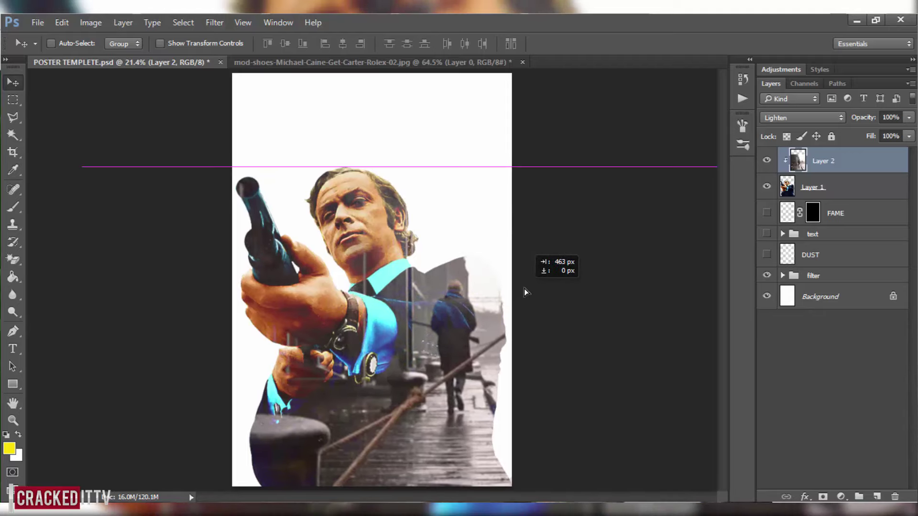
{"action": "left_click_drag", "start_coordinate": [524, 288], "coordinate": [526, 289]}
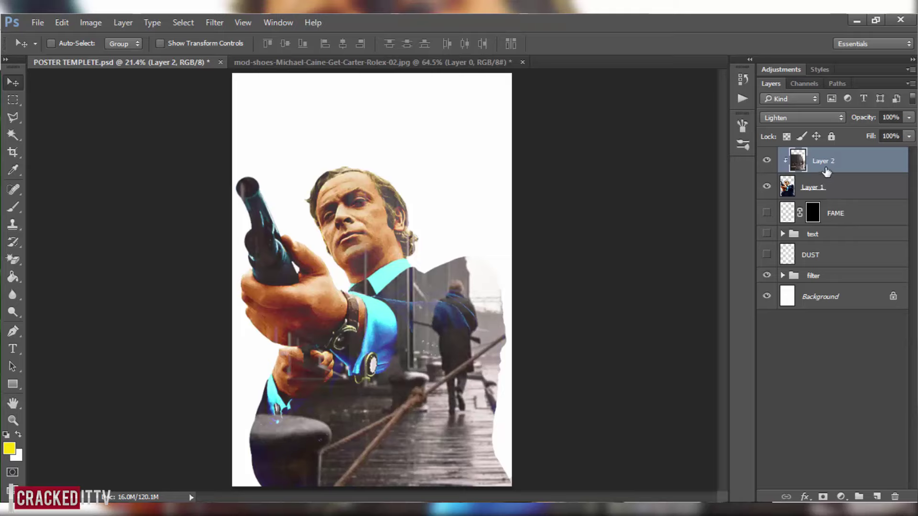
Add a Gradient Map adjustment layer clipped to the dock layer
{"action": "left_click", "coordinate": [841, 497]}
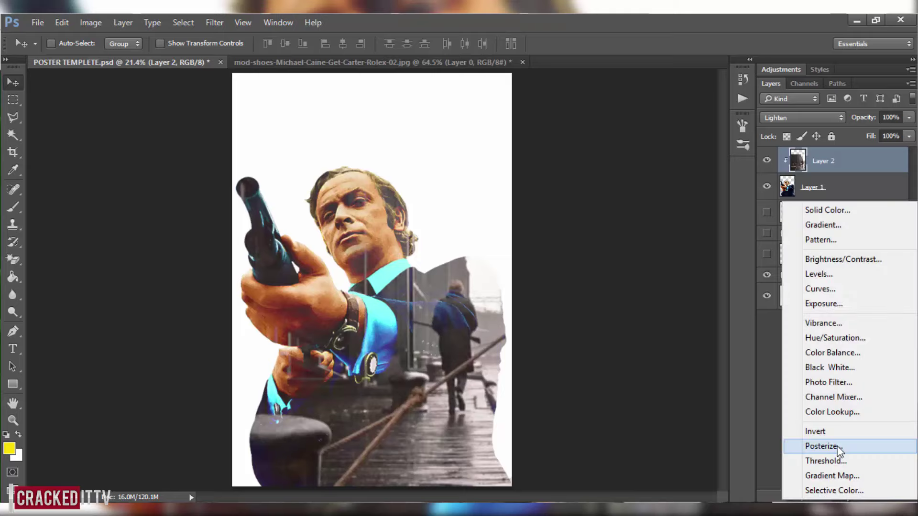
{"action": "left_click", "coordinate": [832, 474]}
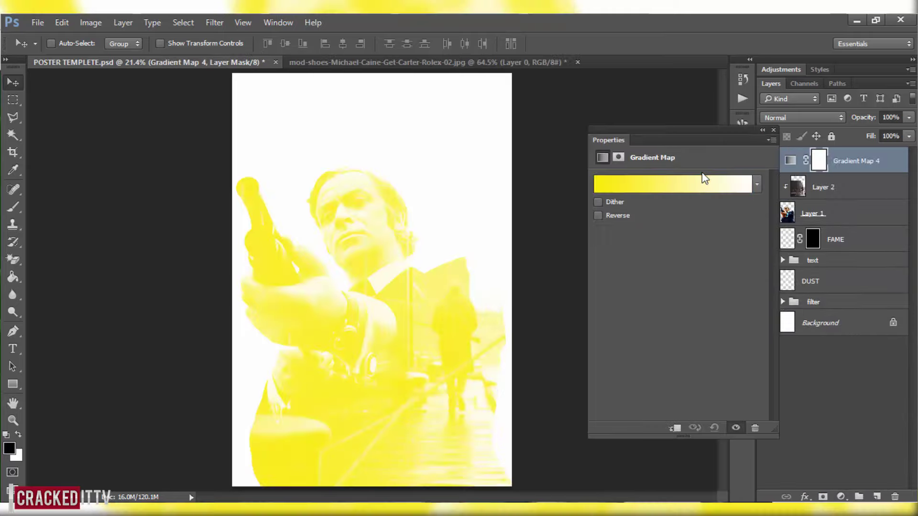
{"action": "right_click", "coordinate": [847, 165]}
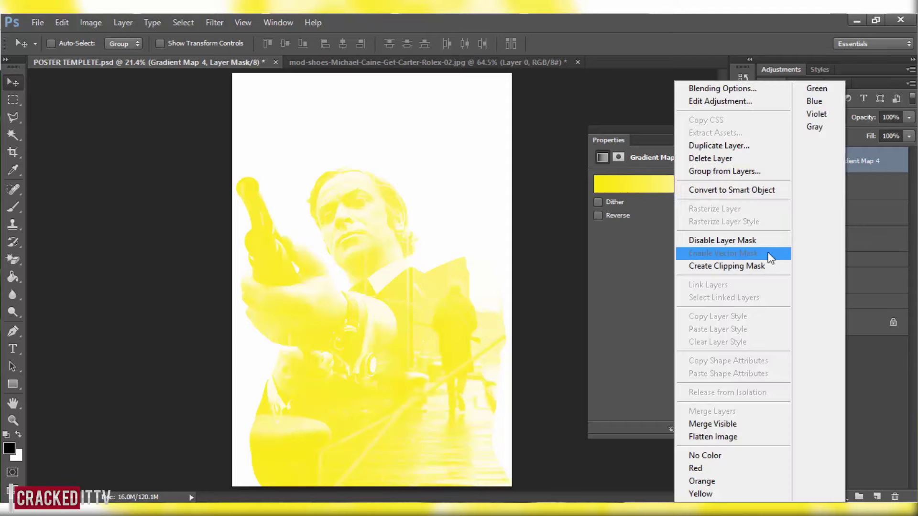
{"action": "left_click", "coordinate": [743, 266]}
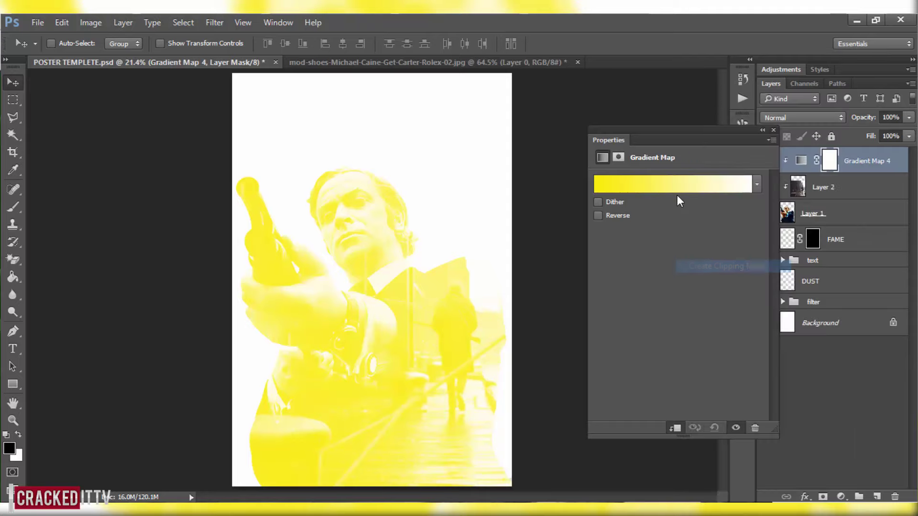
Browse the gradient presets and apply Violet, Orange to the gradient map
{"action": "left_click", "coordinate": [630, 183]}
{"action": "left_click", "coordinate": [627, 145]}
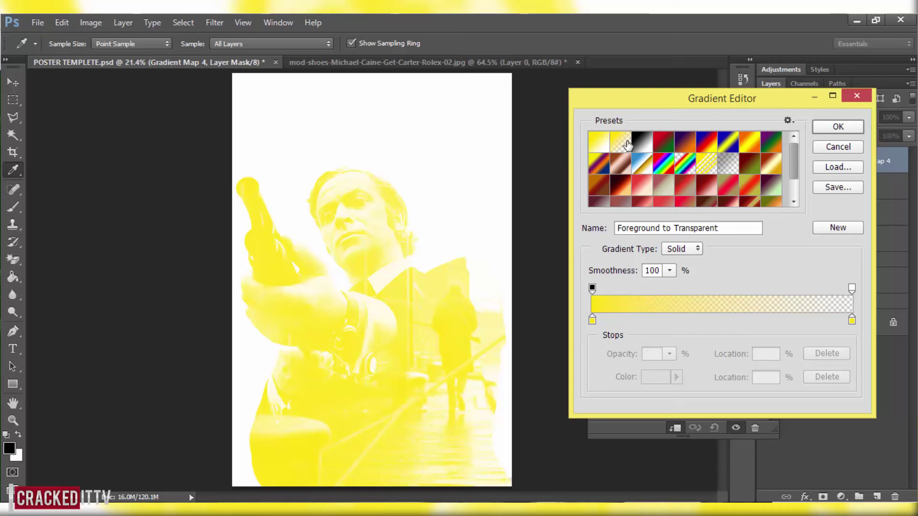
{"action": "left_click", "coordinate": [684, 147]}
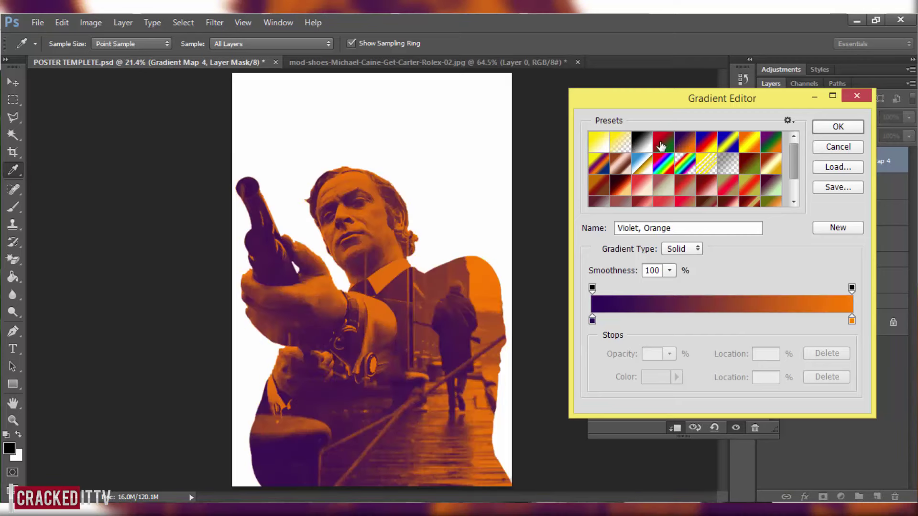
{"action": "left_click", "coordinate": [661, 146]}
{"action": "left_click", "coordinate": [724, 143]}
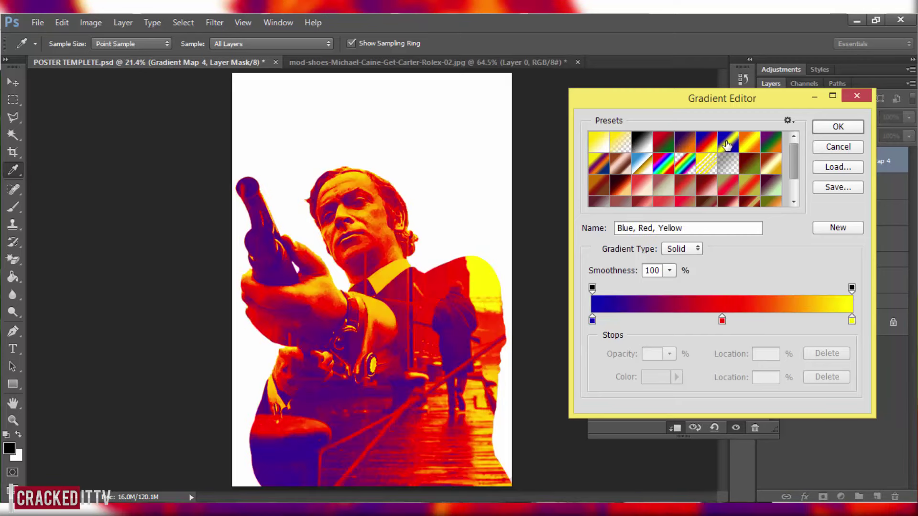
{"action": "left_click", "coordinate": [726, 145]}
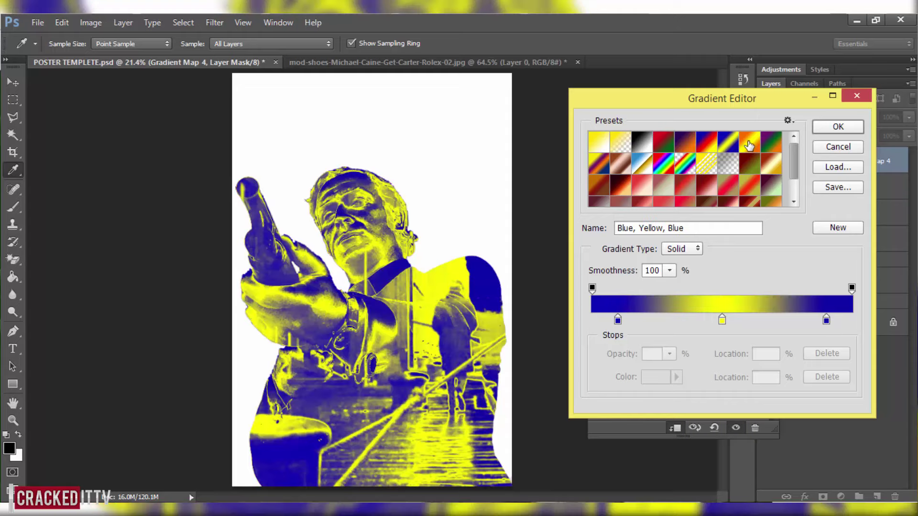
{"action": "left_click", "coordinate": [769, 144]}
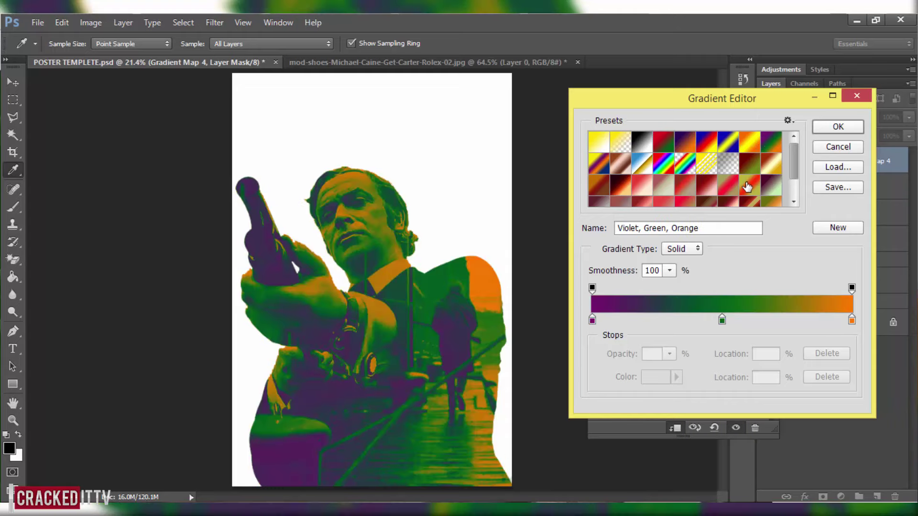
{"action": "left_click", "coordinate": [727, 189]}
{"action": "left_click", "coordinate": [706, 189]}
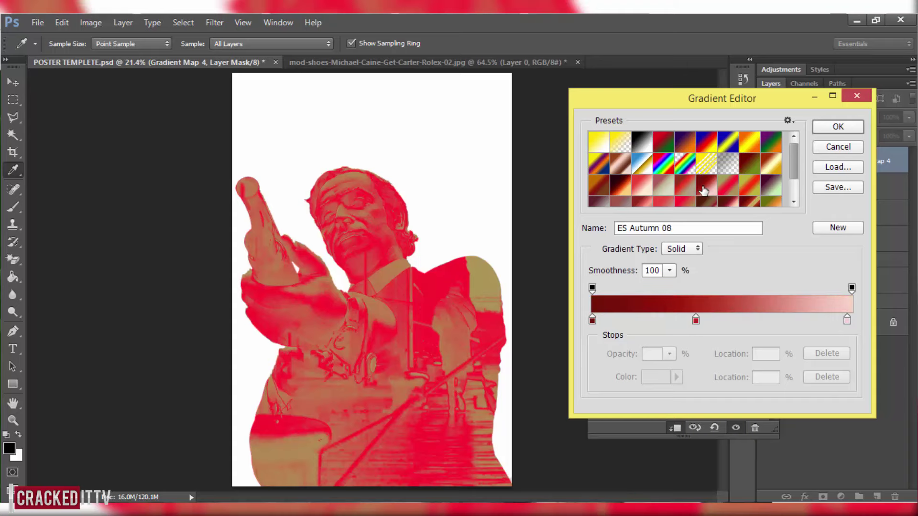
{"action": "left_click", "coordinate": [664, 190]}
{"action": "left_click", "coordinate": [621, 191]}
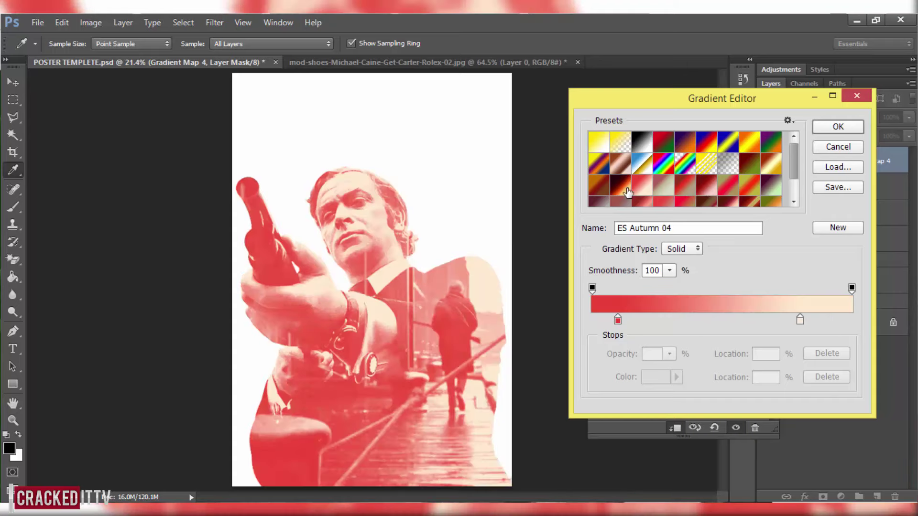
{"action": "mouse_move", "coordinate": [794, 166]}
{"action": "left_mouse_down"}
{"action": "mouse_move", "coordinate": [794, 183]}
{"action": "mouse_move", "coordinate": [796, 156]}
{"action": "left_mouse_up"}
{"action": "left_click", "coordinate": [774, 173]}
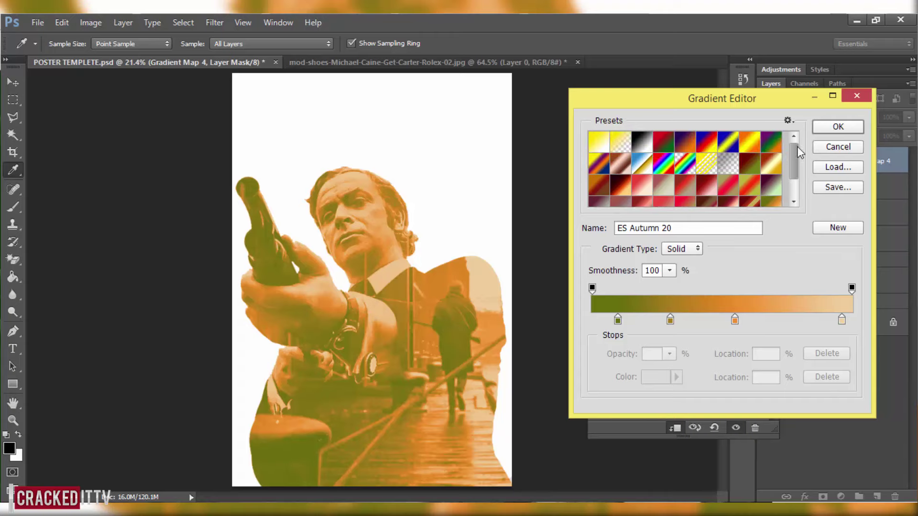
{"action": "left_click", "coordinate": [688, 143]}
{"action": "left_click", "coordinate": [839, 128]}
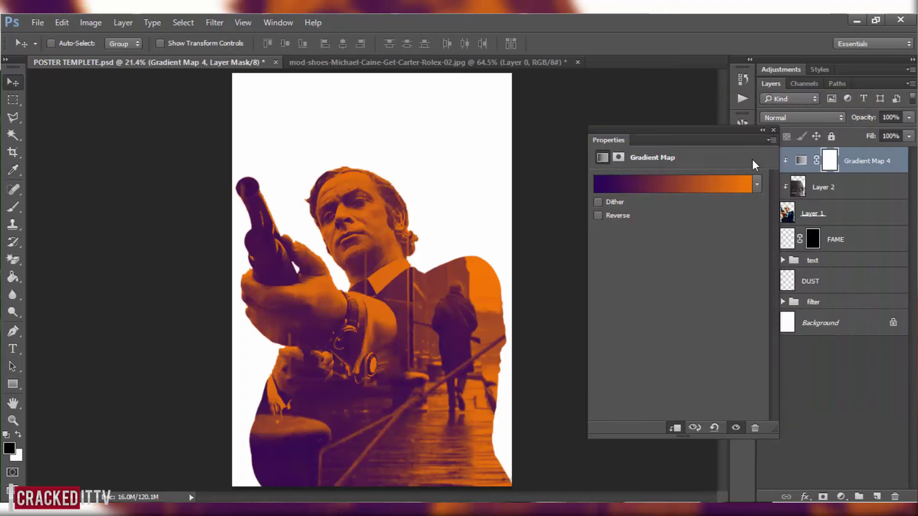
{"action": "left_click", "coordinate": [773, 130]}
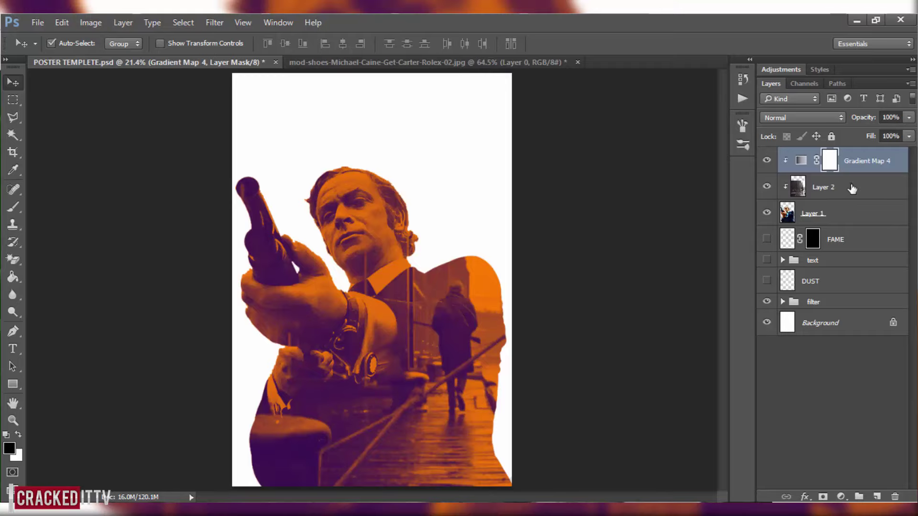
{"action": "left_click", "coordinate": [852, 188], "text": "shift"}
Move the three artwork layers beneath the filter group in the layer stack
{"action": "left_click", "coordinate": [812, 213], "text": "shift"}
{"action": "left_click_drag", "start_coordinate": [789, 211], "coordinate": [802, 316]}
{"action": "left_click_drag", "start_coordinate": [799, 214], "coordinate": [799, 295]}
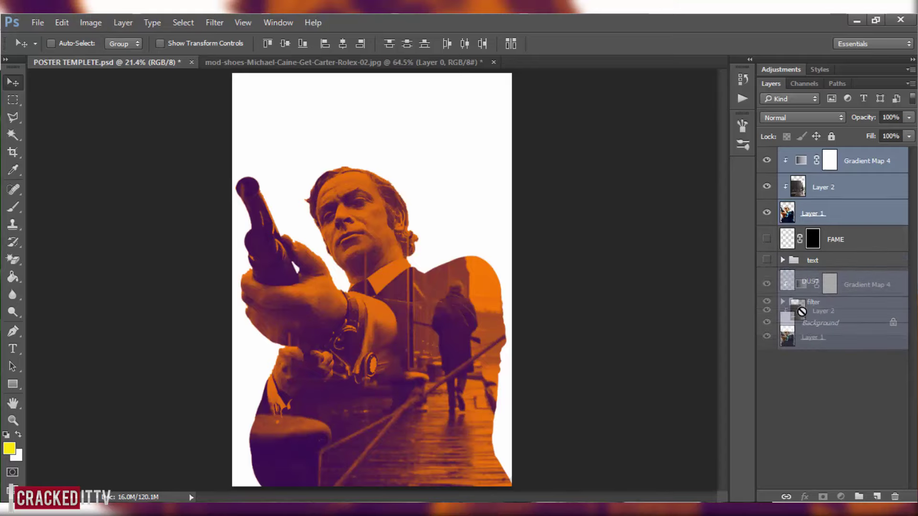
{"action": "left_click_drag", "start_coordinate": [799, 296], "coordinate": [801, 310]}
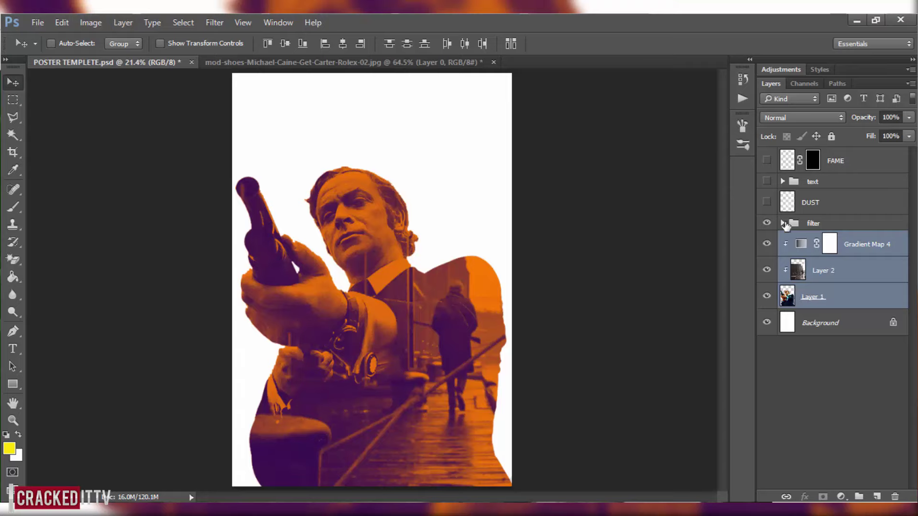
Expand the filter group and preview the VSCO CAM P1, L6, L5, F3 and P2 looks
{"action": "left_click", "coordinate": [782, 223]}
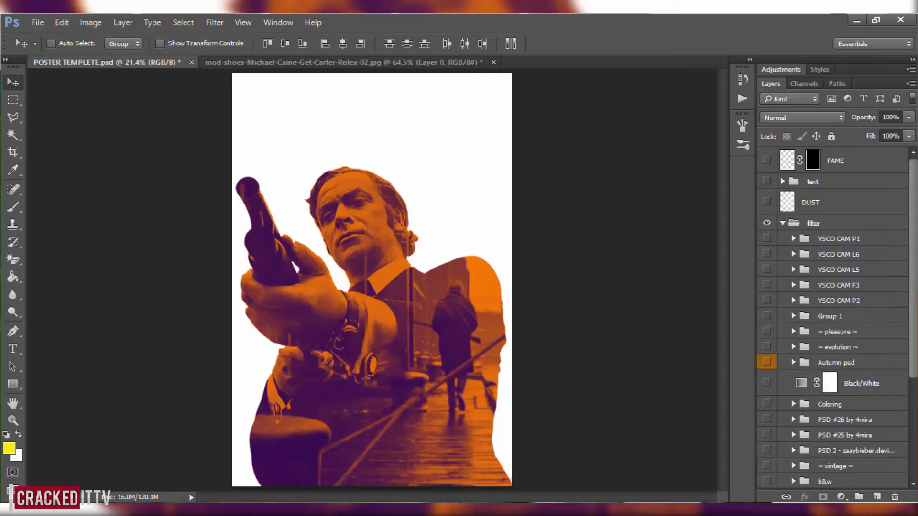
{"action": "scroll", "coordinate": [879, 246], "scroll_direction": "down", "scroll_amount": 1}
{"action": "scroll", "coordinate": [879, 246], "scroll_direction": "down", "scroll_amount": 2}
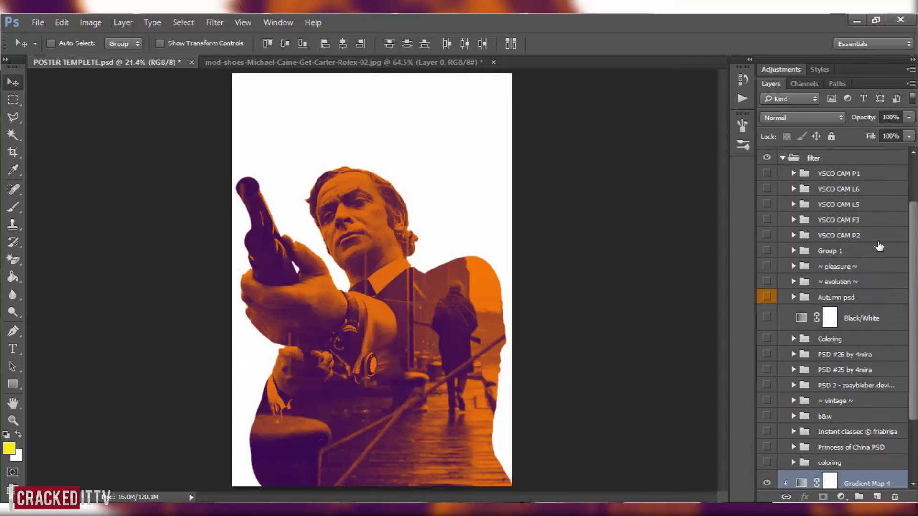
{"action": "left_click", "coordinate": [766, 174]}
{"action": "left_click", "coordinate": [766, 174]}
{"action": "left_click", "coordinate": [766, 189]}
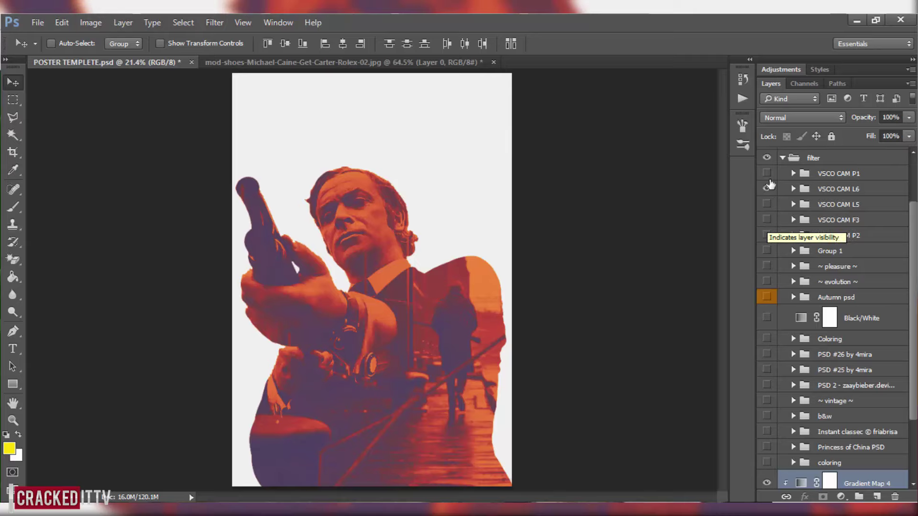
{"action": "left_click", "coordinate": [766, 189]}
{"action": "left_click", "coordinate": [766, 205]}
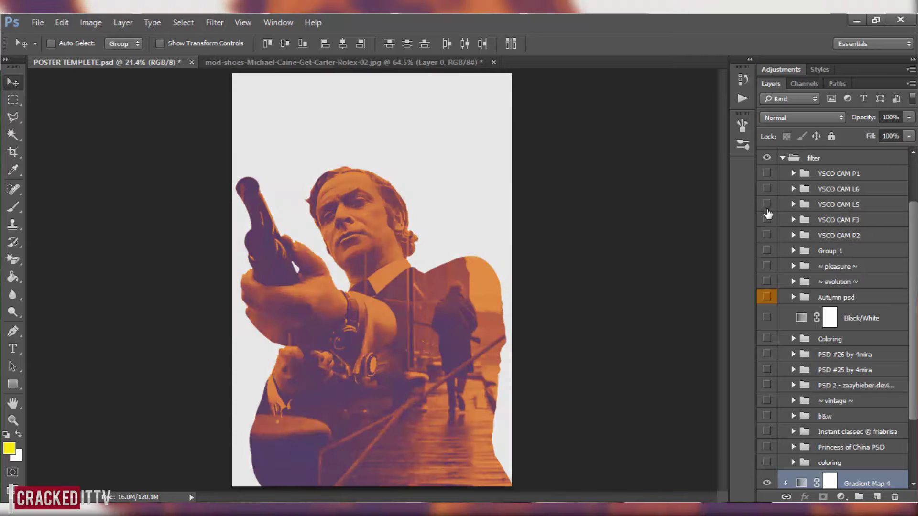
{"action": "left_click", "coordinate": [766, 220]}
{"action": "left_click", "coordinate": [767, 220]}
{"action": "left_click", "coordinate": [767, 235]}
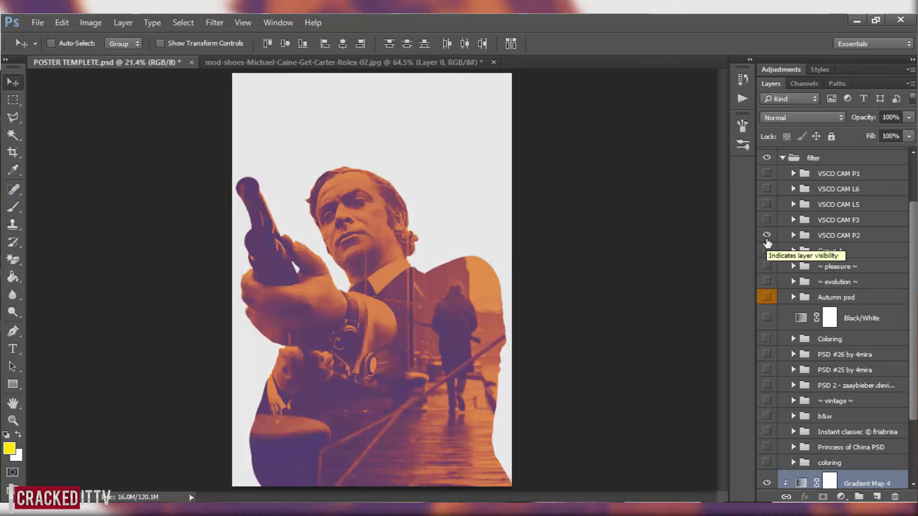
{"action": "left_click", "coordinate": [767, 237]}
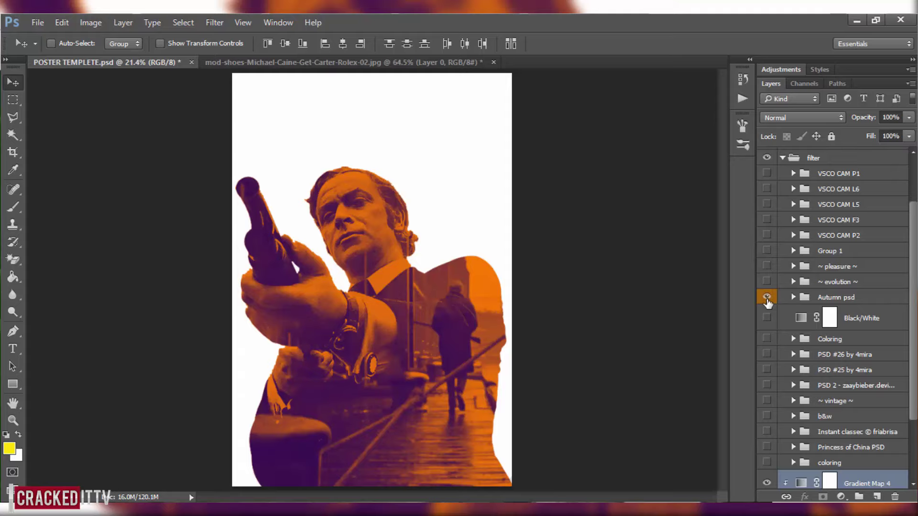
Compare the Black/White, coloring, Instant classec and other looks, leaving the vintage filter on
{"action": "left_click", "coordinate": [767, 320]}
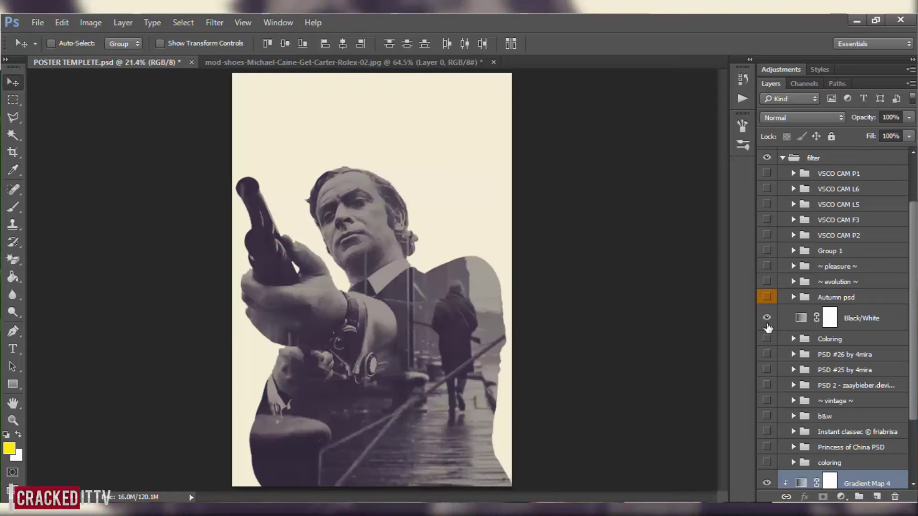
{"action": "left_click", "coordinate": [767, 318]}
{"action": "left_click", "coordinate": [768, 384]}
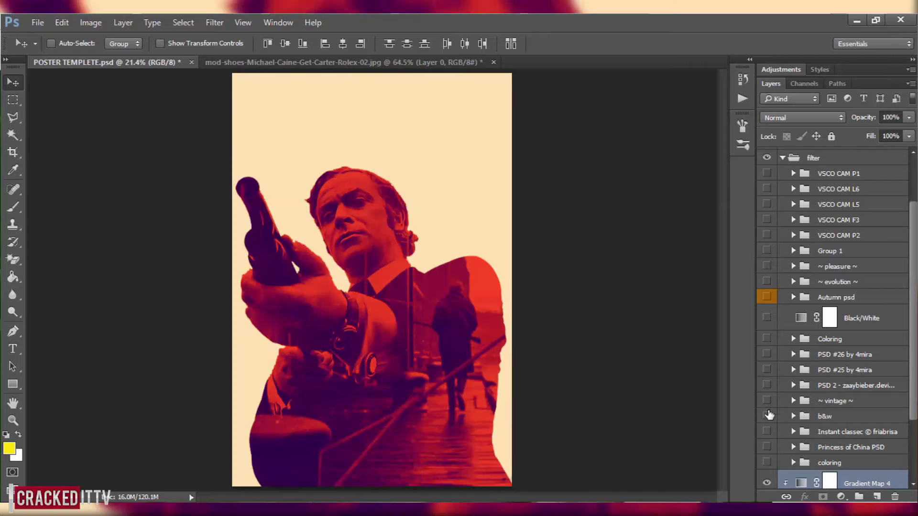
{"action": "left_click", "coordinate": [768, 416]}
{"action": "left_click", "coordinate": [767, 463]}
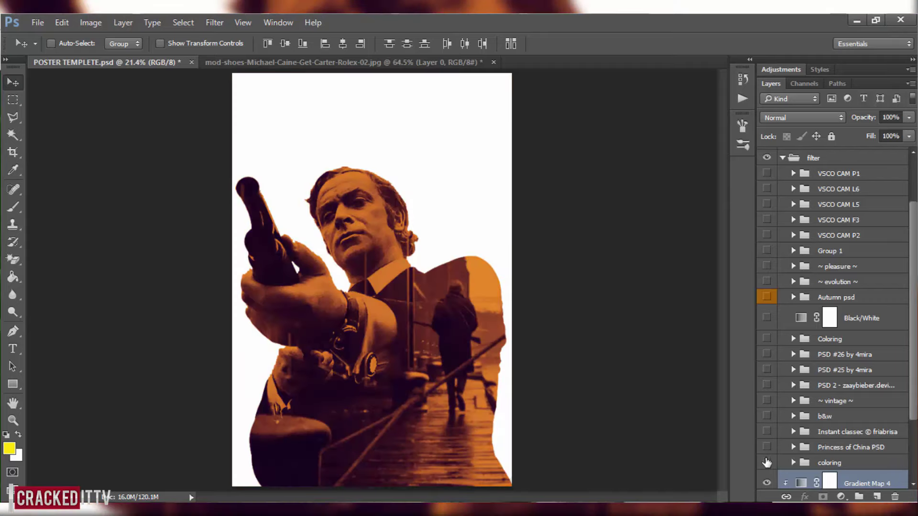
{"action": "left_click", "coordinate": [767, 462]}
{"action": "left_click", "coordinate": [767, 448]}
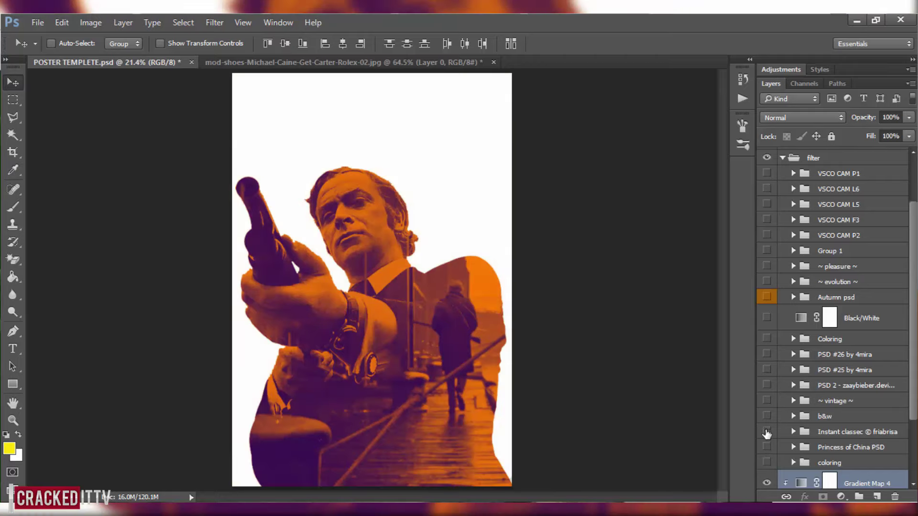
{"action": "left_click", "coordinate": [767, 432]}
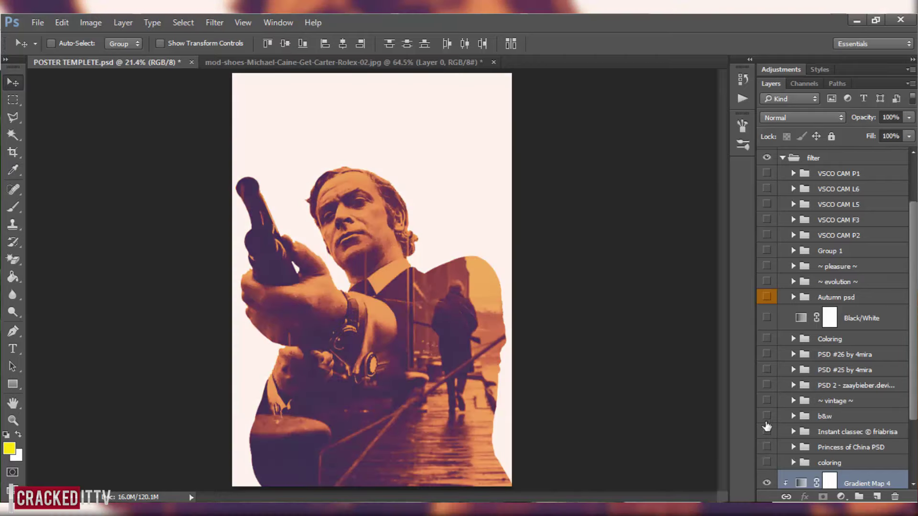
{"action": "left_click", "coordinate": [767, 416]}
{"action": "left_click", "coordinate": [767, 416]}
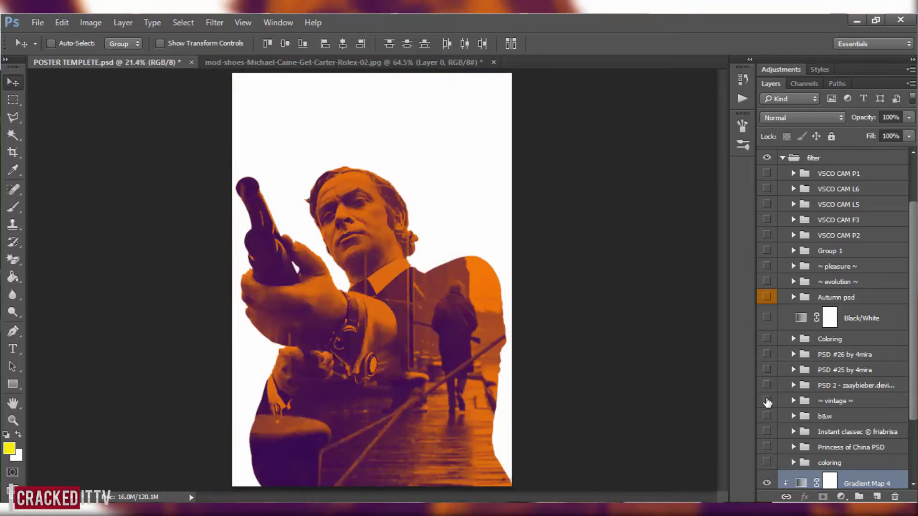
{"action": "left_click", "coordinate": [766, 401]}
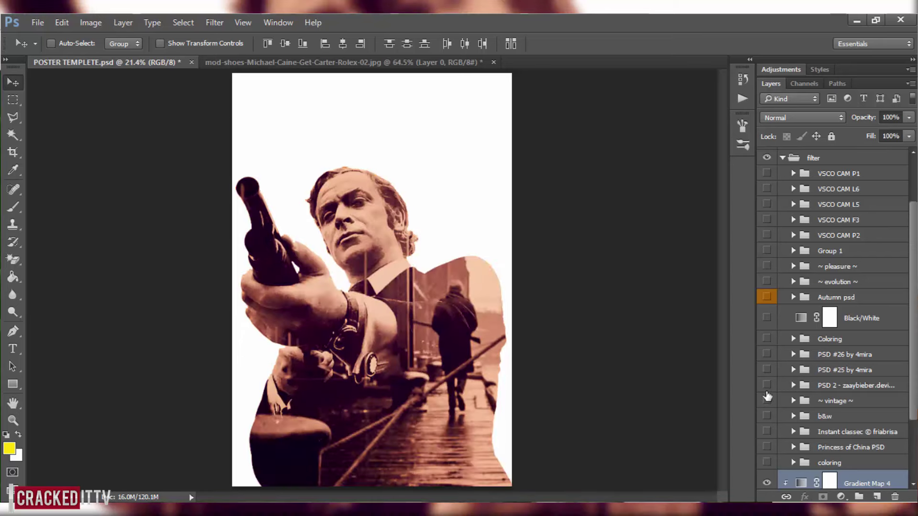
{"action": "left_click", "coordinate": [766, 396]}
{"action": "left_click", "coordinate": [766, 401]}
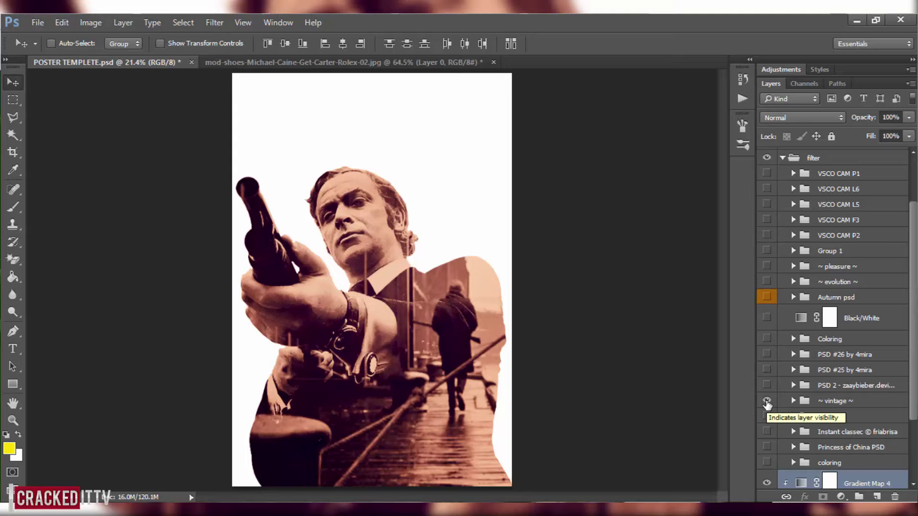
Add a 'get carter' title near the top-left in reddish-brown b56e57 sampled from the image
{"action": "left_click", "coordinate": [13, 349]}
{"action": "left_click", "coordinate": [782, 158]}
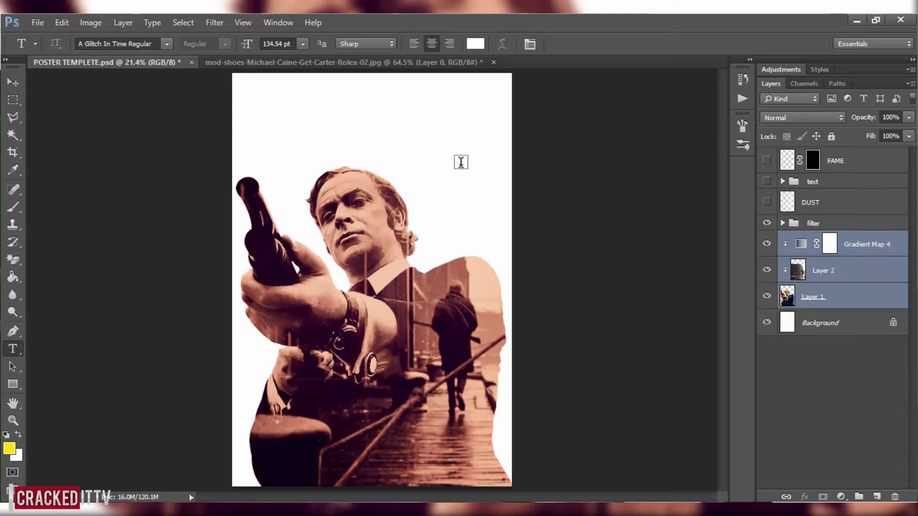
{"action": "left_click", "coordinate": [280, 119]}
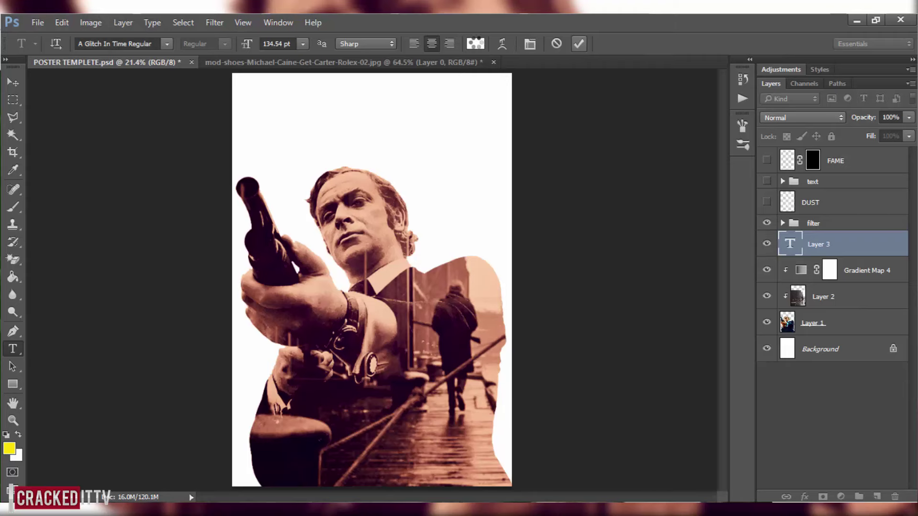
{"action": "type", "text": "GET CARTER"}
{"action": "left_click", "coordinate": [475, 44]}
{"action": "left_click", "coordinate": [484, 273]}
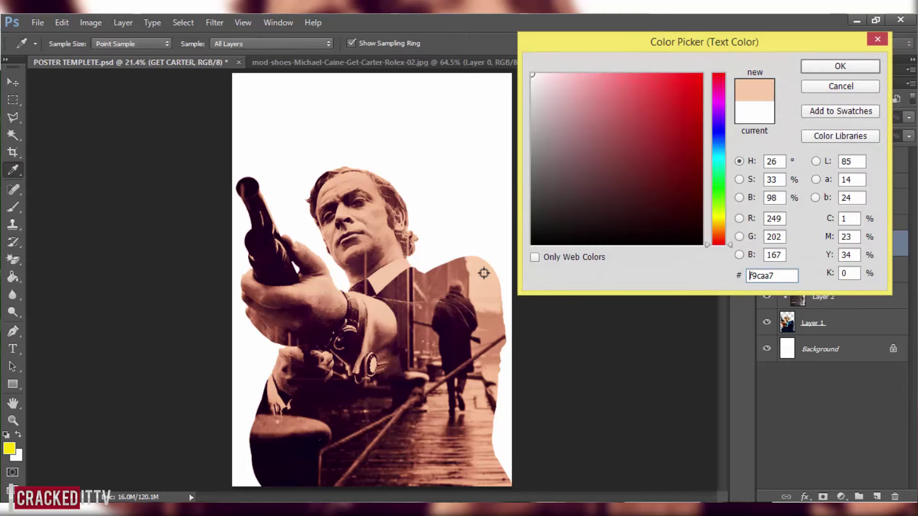
{"action": "left_click", "coordinate": [459, 274]}
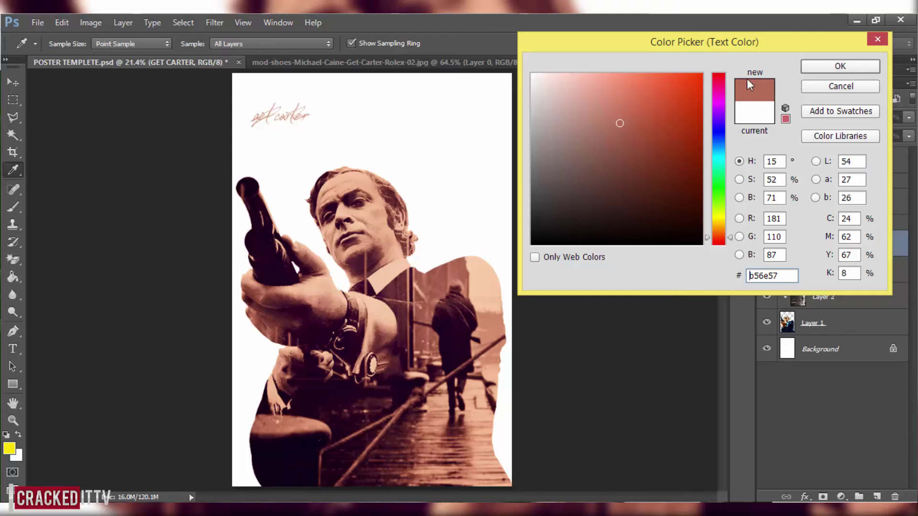
{"action": "left_click", "coordinate": [822, 72]}
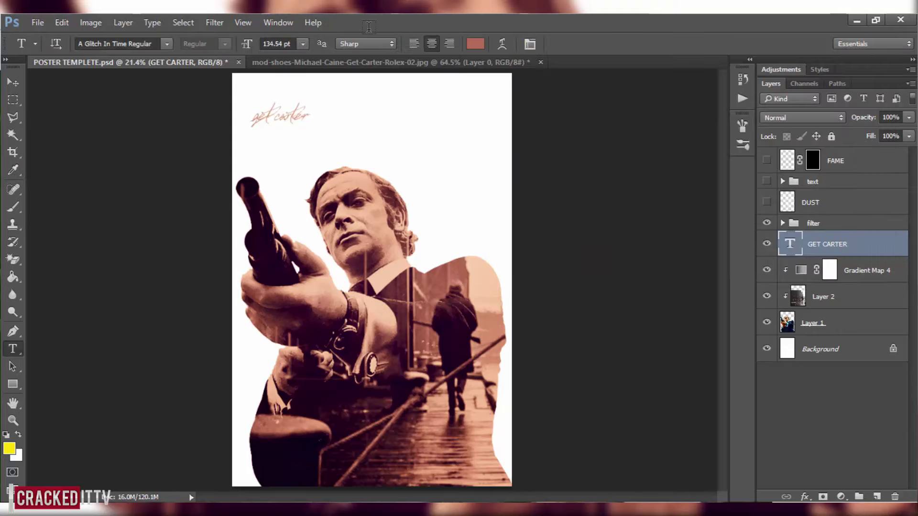
Set the title font to Universal Accreditation Italic
{"action": "left_click", "coordinate": [167, 43]}
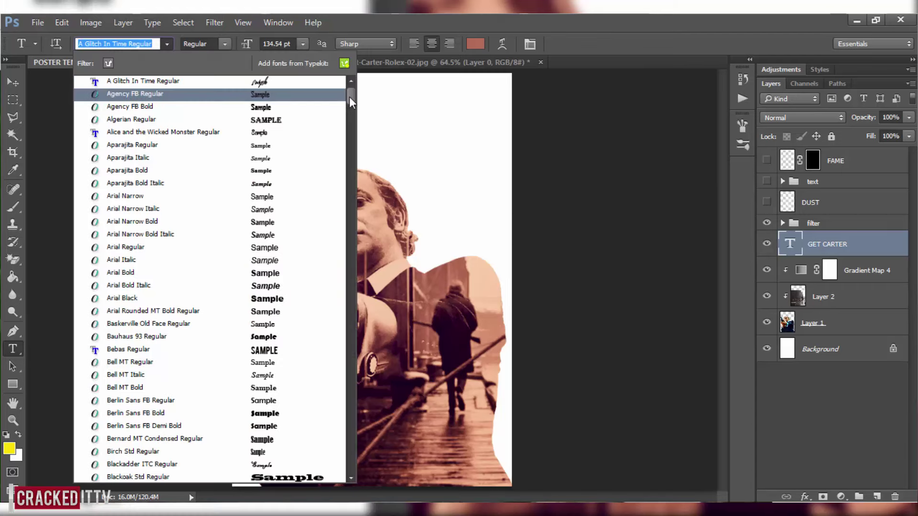
{"action": "mouse_move", "coordinate": [349, 97]}
{"action": "left_mouse_down"}
{"action": "mouse_move", "coordinate": [353, 374]}
{"action": "mouse_move", "coordinate": [353, 352]}
{"action": "mouse_move", "coordinate": [354, 361]}
{"action": "left_mouse_up"}
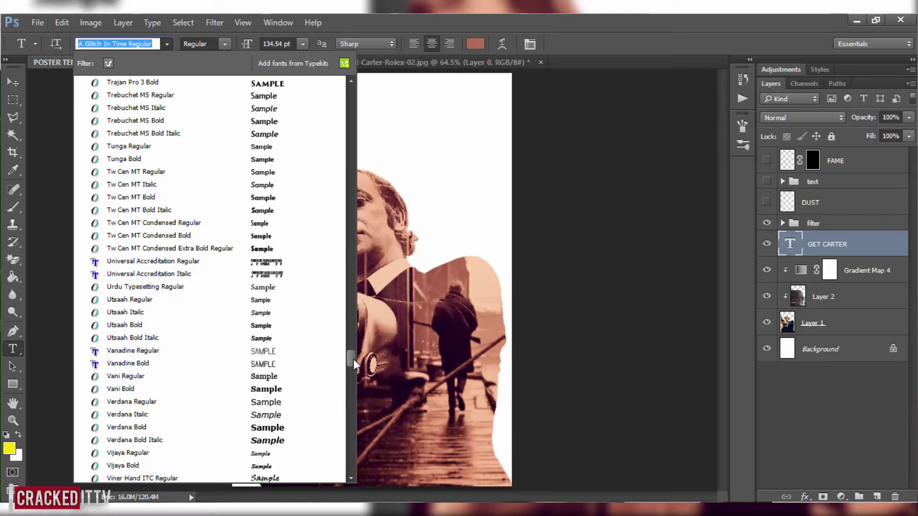
{"action": "left_click", "coordinate": [281, 275]}
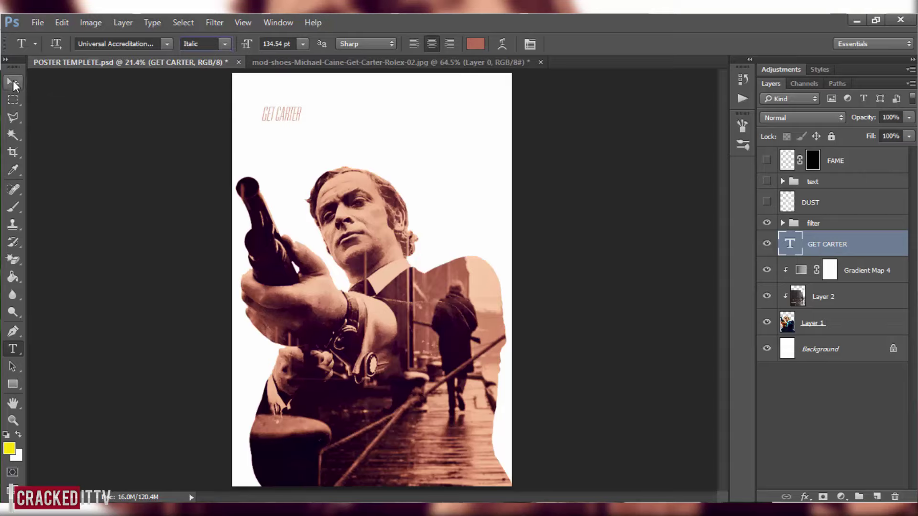
Enlarge the title to 306.54 pt and centre it across the top of the poster
{"action": "left_click", "coordinate": [13, 82]}
{"action": "left_click_drag", "start_coordinate": [258, 109], "coordinate": [342, 109]}
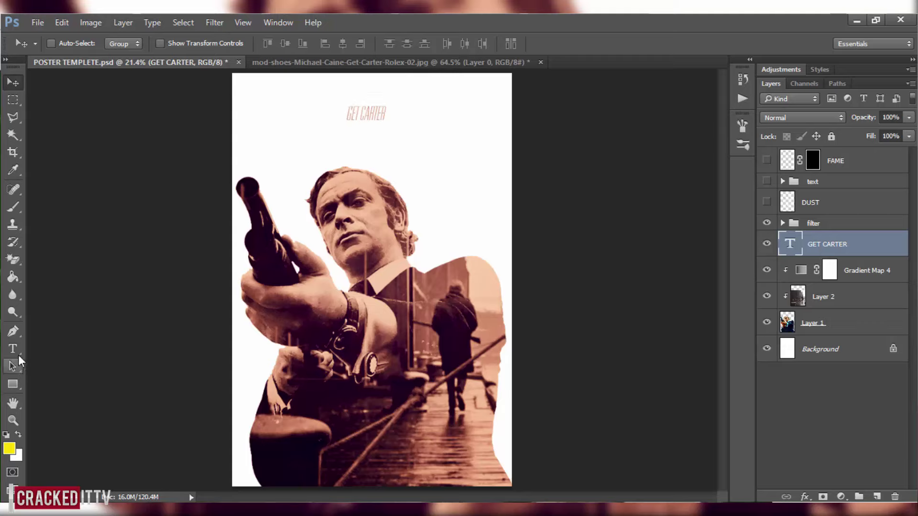
{"action": "left_click", "coordinate": [13, 349]}
{"action": "left_click_drag", "start_coordinate": [249, 48], "coordinate": [278, 36]}
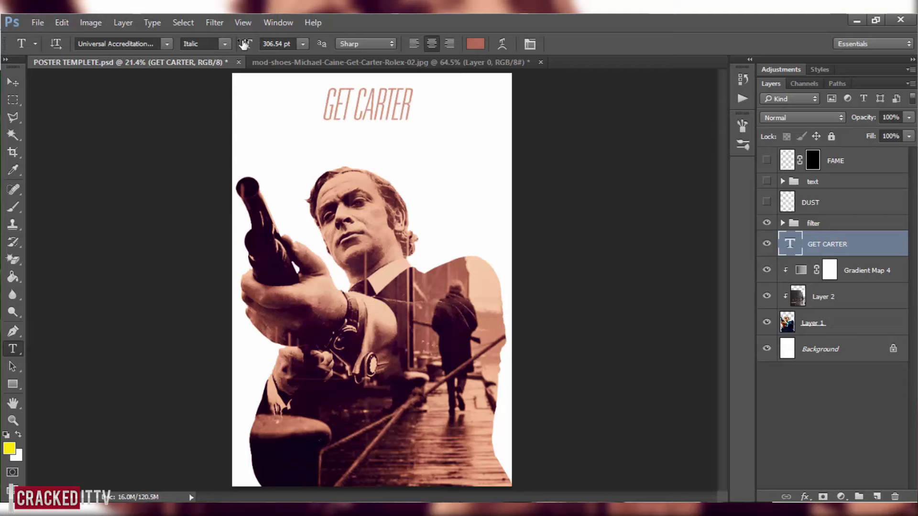
{"action": "left_click", "coordinate": [13, 81]}
{"action": "left_click_drag", "start_coordinate": [370, 95], "coordinate": [375, 104]}
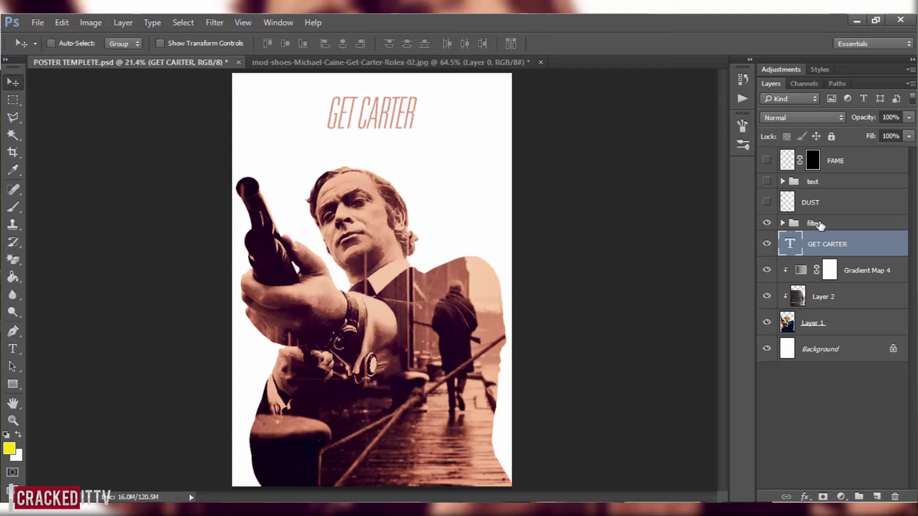
Show the template text group, hiding its CREDITS, THE WATER and STILL layers
{"action": "left_click", "coordinate": [783, 181]}
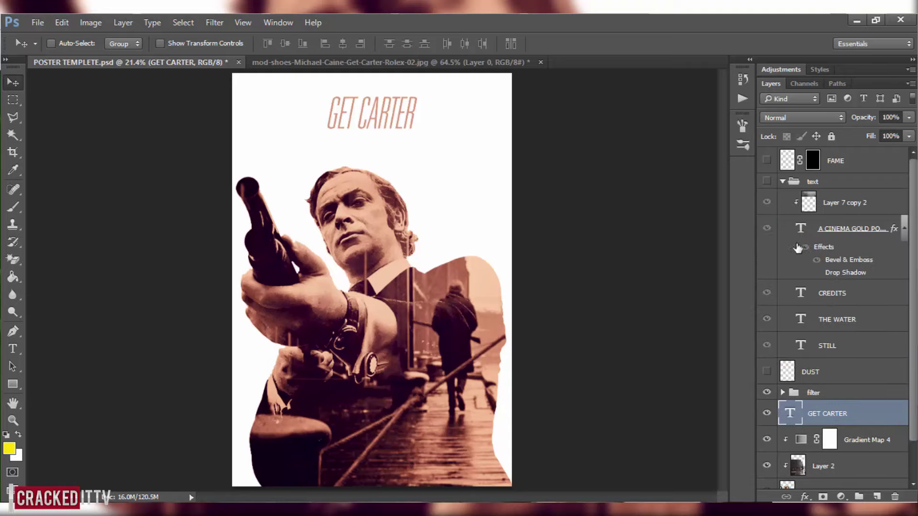
{"action": "left_click", "coordinate": [767, 204]}
{"action": "left_click", "coordinate": [767, 320]}
{"action": "left_click", "coordinate": [767, 346]}
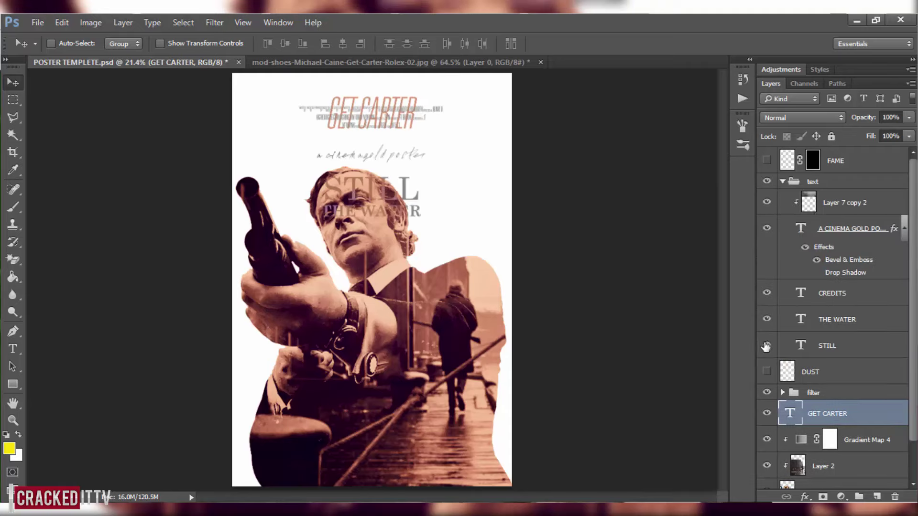
{"action": "left_click", "coordinate": [766, 293]}
Set the A CINEMA GOLD POSTER subtitle in Agency FB Bold about 15.5 pt, just under the title
{"action": "left_click", "coordinate": [840, 231]}
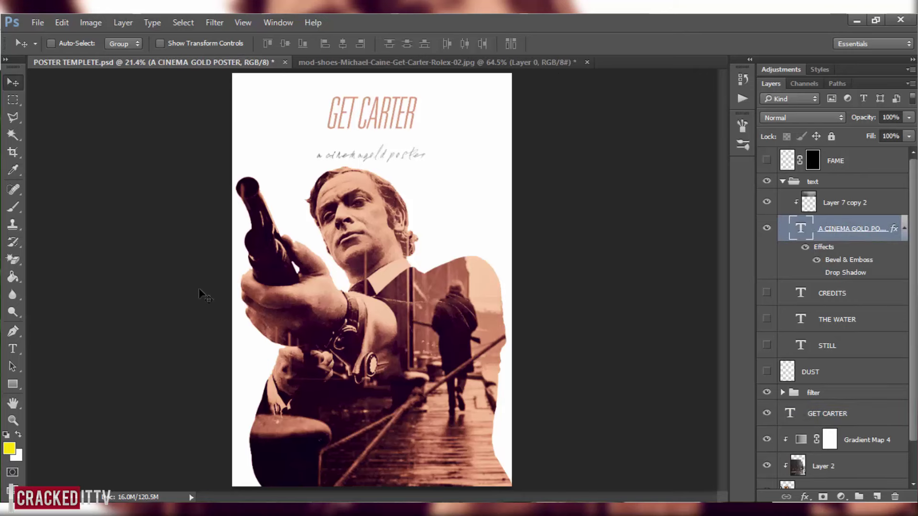
{"action": "left_click", "coordinate": [26, 347]}
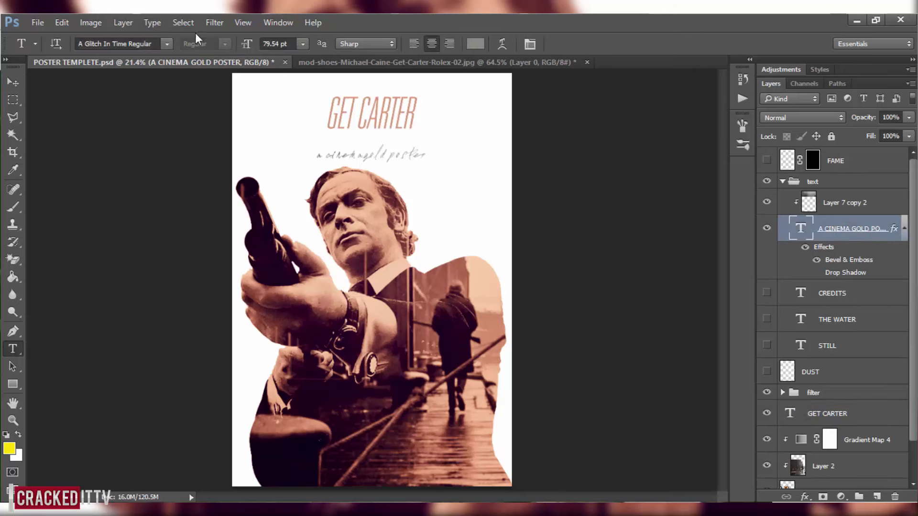
{"action": "left_click", "coordinate": [167, 45]}
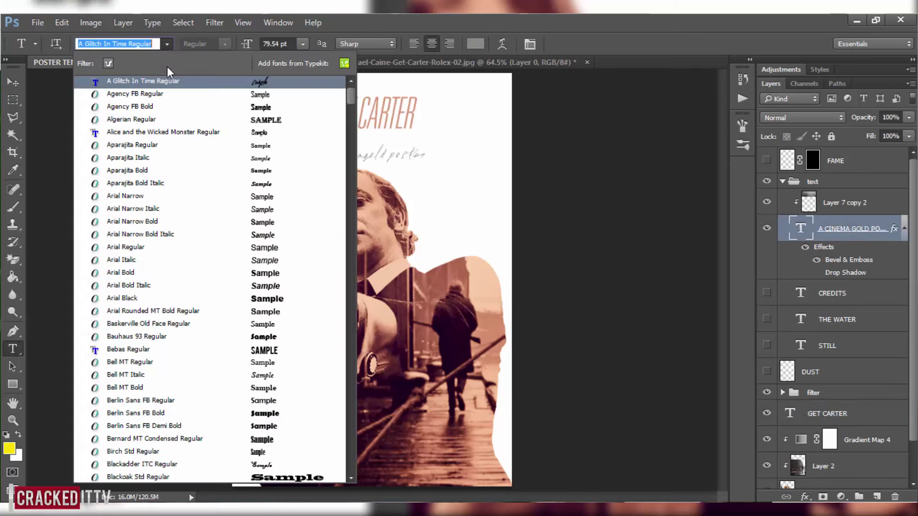
{"action": "left_click", "coordinate": [172, 106]}
{"action": "mouse_move", "coordinate": [251, 44]}
{"action": "left_mouse_down"}
{"action": "mouse_move", "coordinate": [238, 47]}
{"action": "mouse_move", "coordinate": [256, 44]}
{"action": "left_mouse_up"}
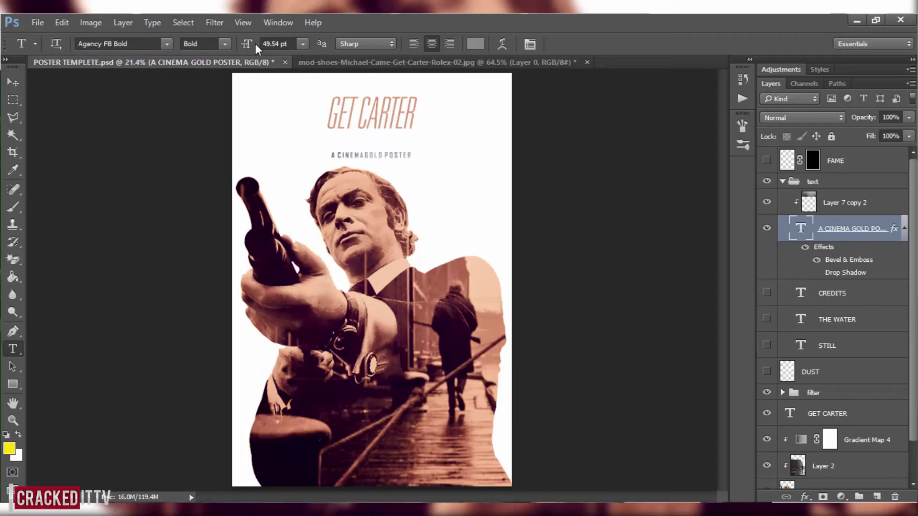
{"action": "left_click", "coordinate": [9, 86]}
{"action": "left_click_drag", "start_coordinate": [385, 152], "coordinate": [379, 138]}
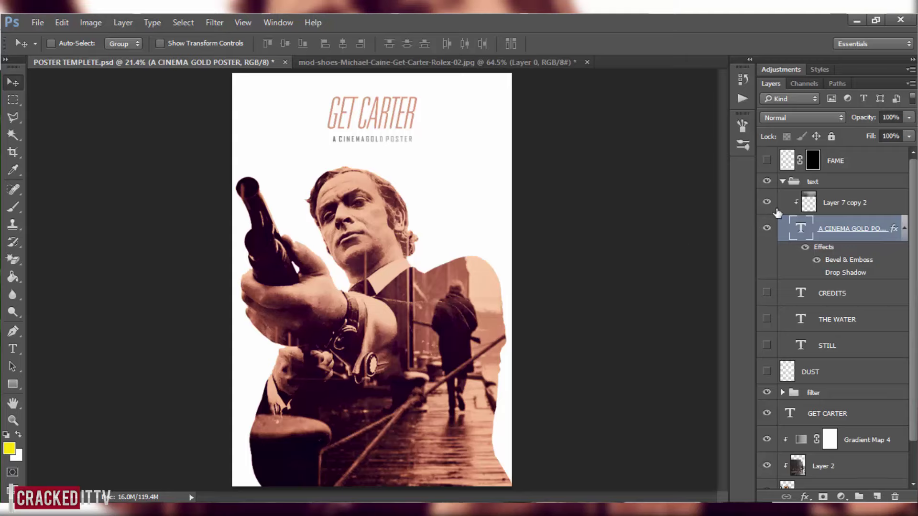
{"action": "left_click", "coordinate": [780, 181]}
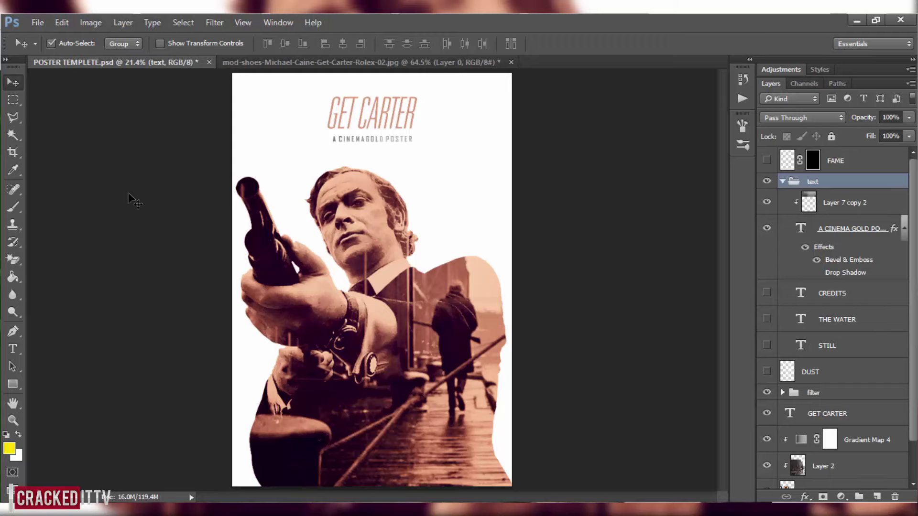
{"action": "key", "text": "ctrl+plus"}
{"action": "key", "text": "ctrl+plus"}
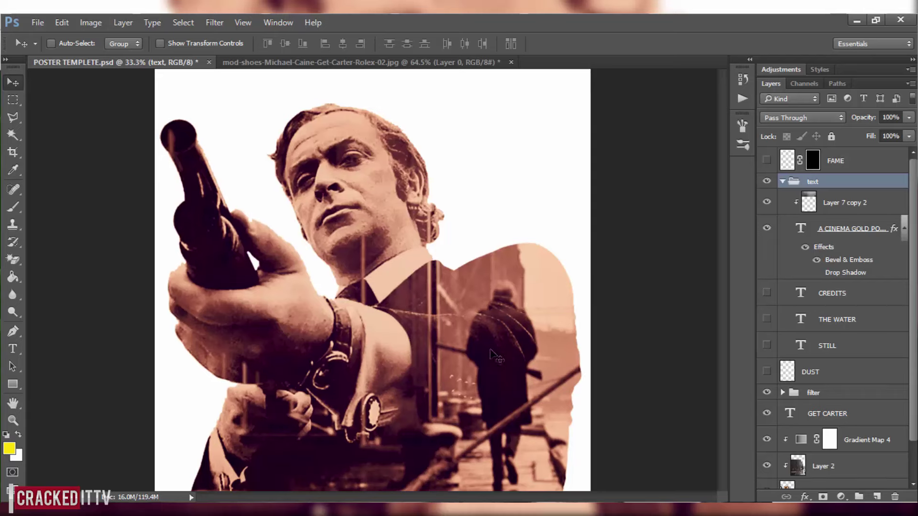
{"action": "mouse_move", "coordinate": [727, 240]}
{"action": "left_mouse_down"}
{"action": "mouse_move", "coordinate": [726, 285]}
{"action": "mouse_move", "coordinate": [727, 245]}
{"action": "left_mouse_up"}
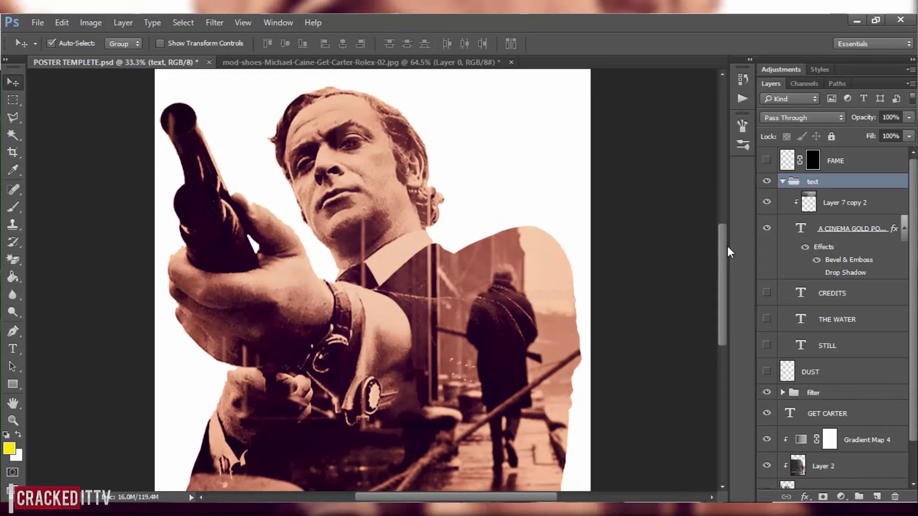
{"action": "key", "text": "ctrl+0"}
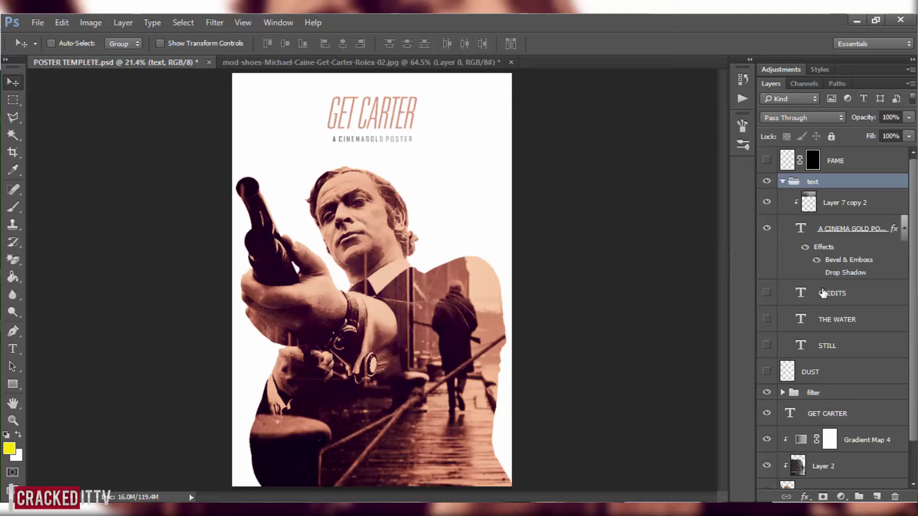
Select the subtitle, Layer 7 copy 2 and GET CARTER title layers together
{"action": "left_click", "coordinate": [842, 239]}
{"action": "left_click", "coordinate": [843, 205], "text": "shift"}
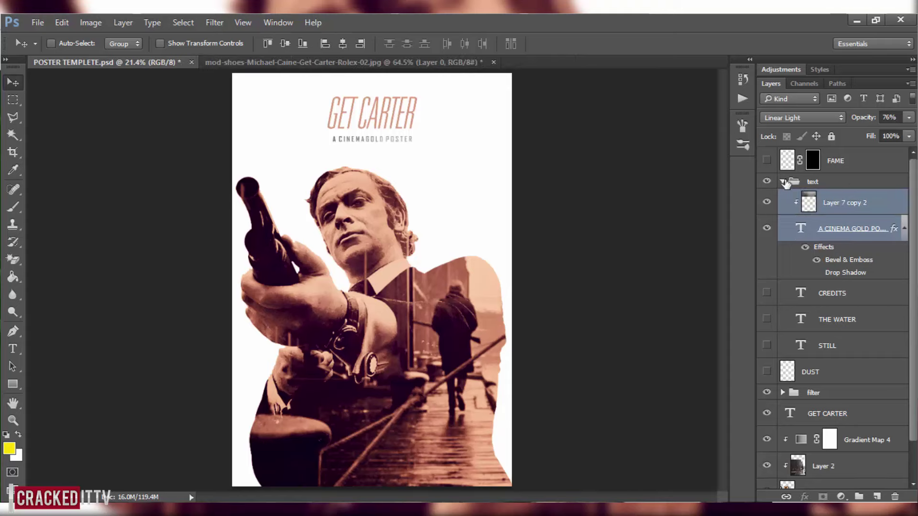
{"action": "key", "text": "ctrl"}
{"action": "left_click", "coordinate": [824, 415], "text": "ctrl"}
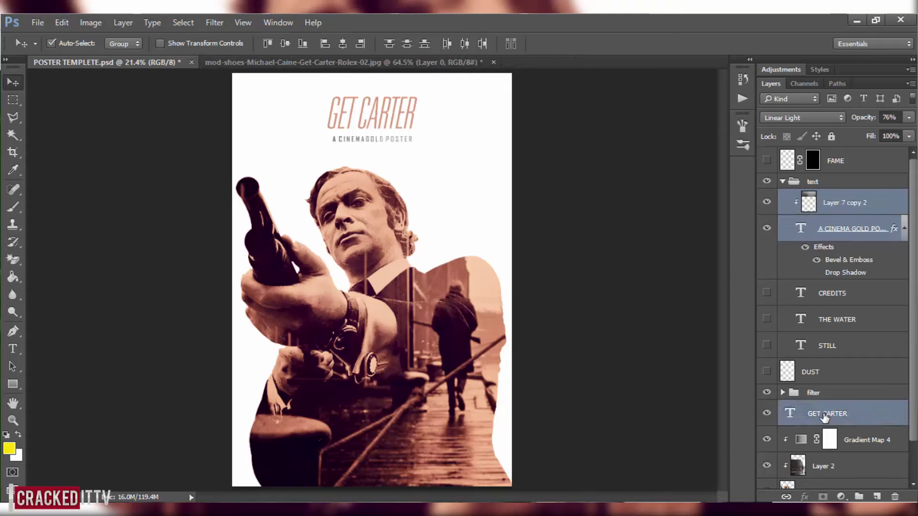
Scale the title block up to about 110% and recentre it at the poster's top
{"action": "key", "text": "ctrl+t"}
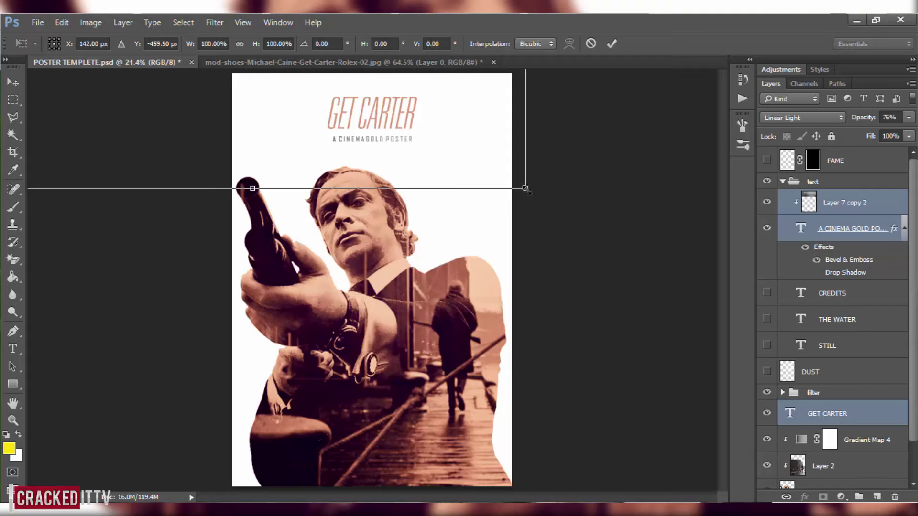
{"action": "left_click_drag", "start_coordinate": [526, 189], "coordinate": [590, 222]}
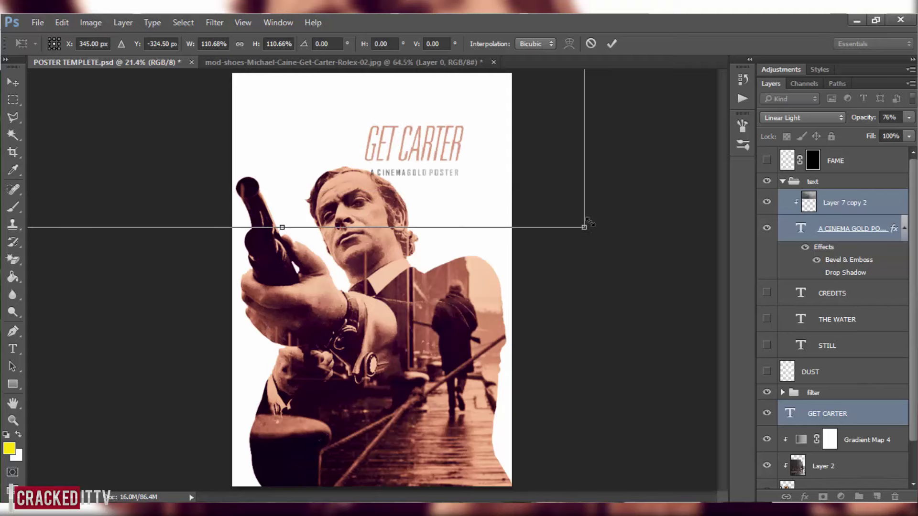
{"action": "key", "text": "Return"}
{"action": "left_click_drag", "start_coordinate": [377, 119], "coordinate": [377, 114]}
{"action": "left_click_drag", "start_coordinate": [406, 141], "coordinate": [408, 140]}
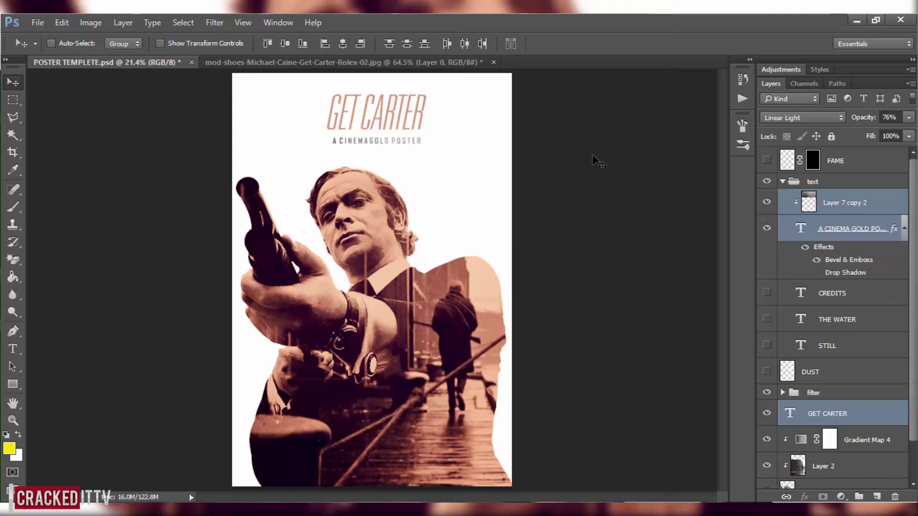